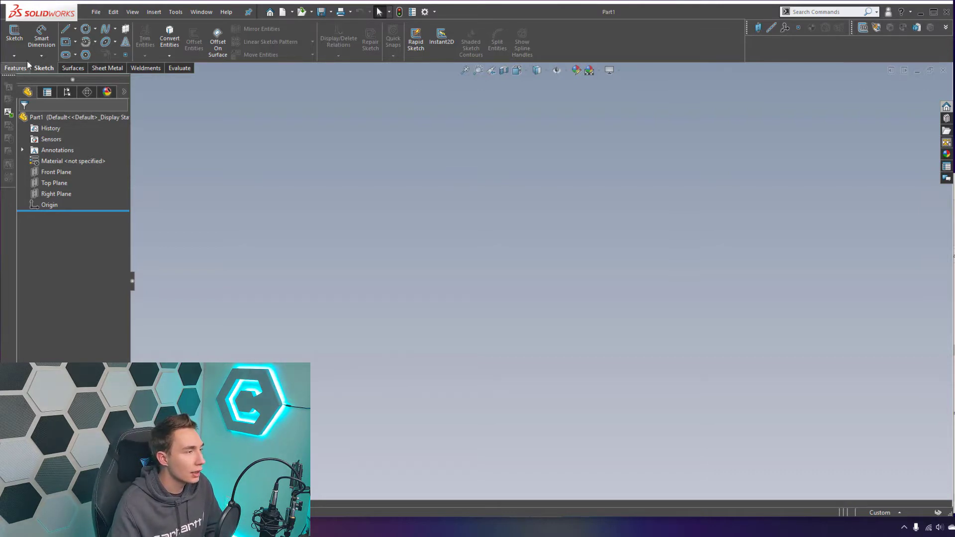
# Start a sketch on the Front Plane and insert the Winter wolf logo image as a sketch picture
pyautogui.click(14, 34)
pyautogui.click(425, 178)
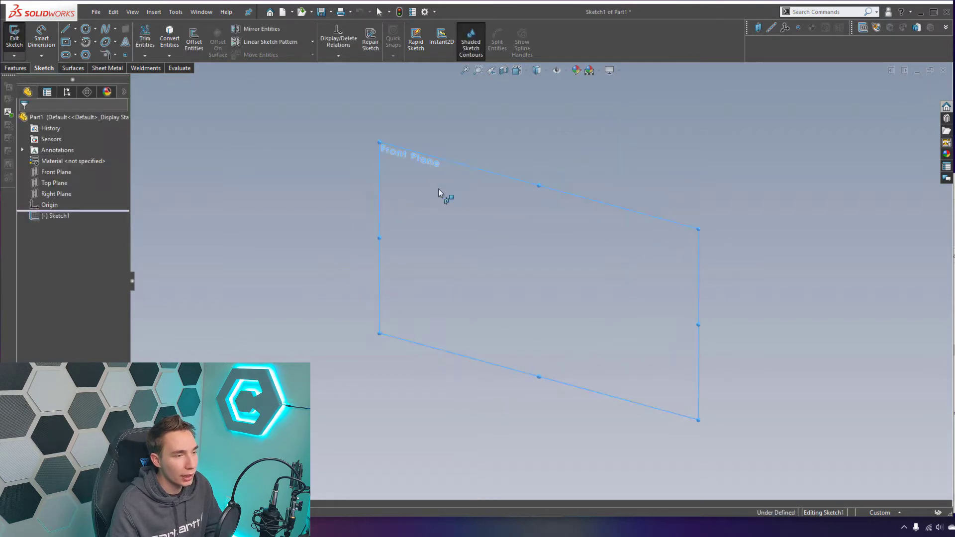
pyautogui.click(176, 12)
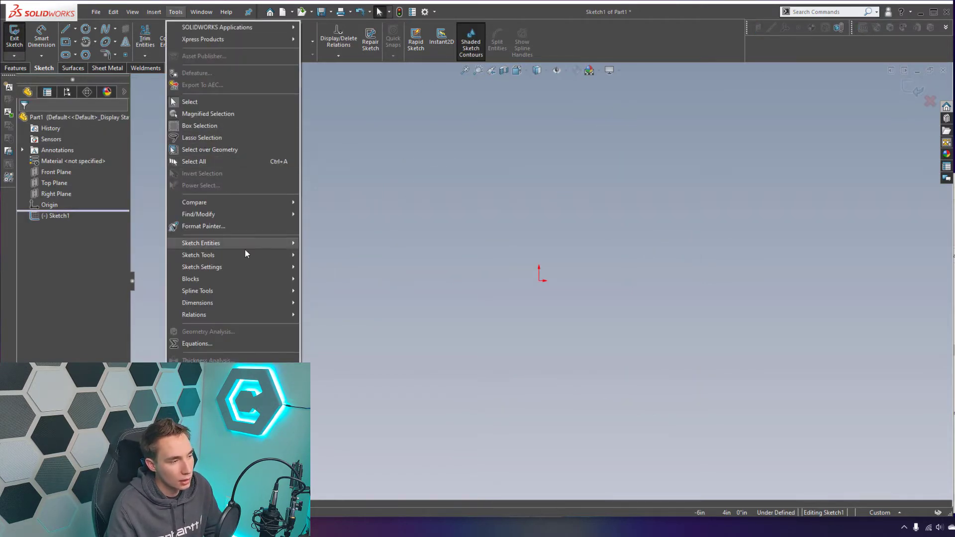
pyautogui.moveTo(258, 256)
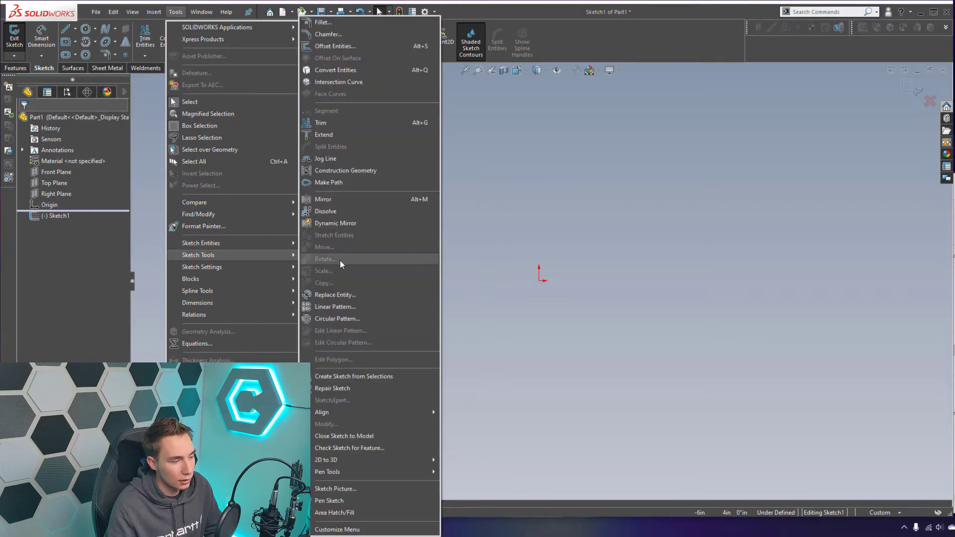
pyautogui.click(368, 490)
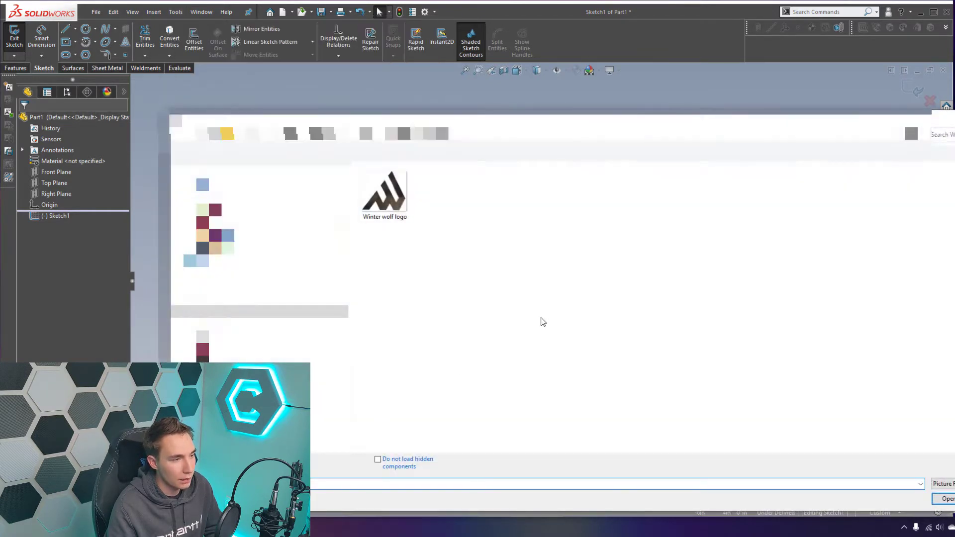
pyautogui.click(401, 205)
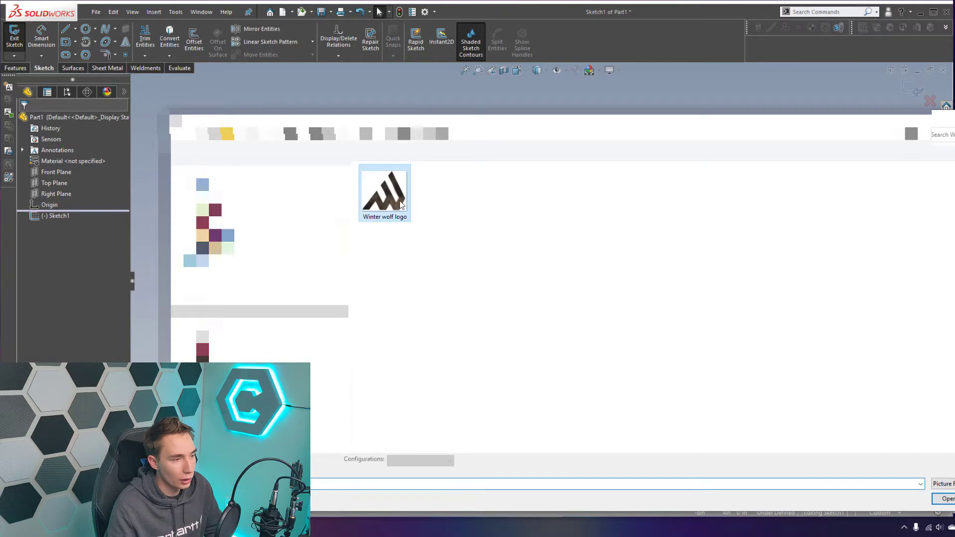
pyautogui.doubleClick(402, 205)
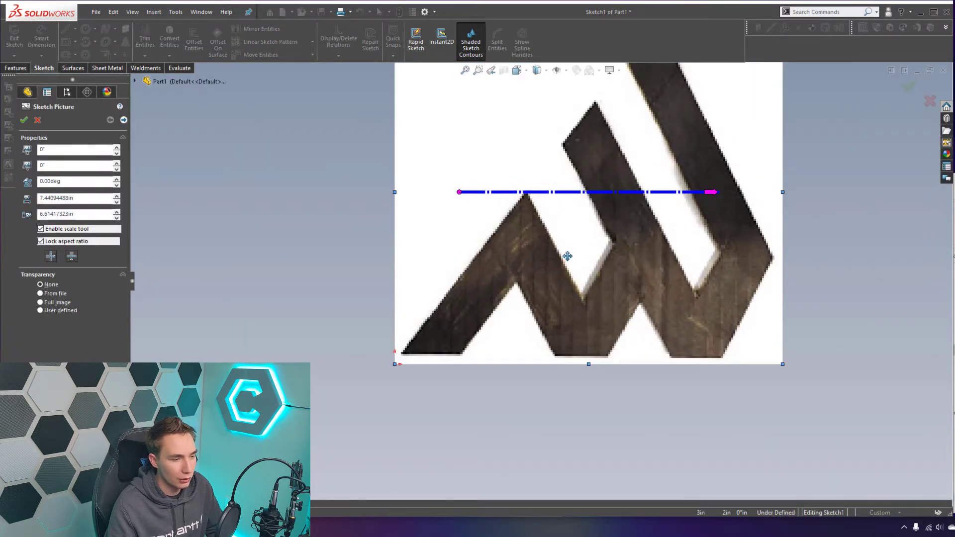
# Move the picture so the logo's lower-left corner sits on the origin, and scale it to 2 in across the logo's full width
pyautogui.moveTo(565, 256); pyautogui.dragTo(561, 267)
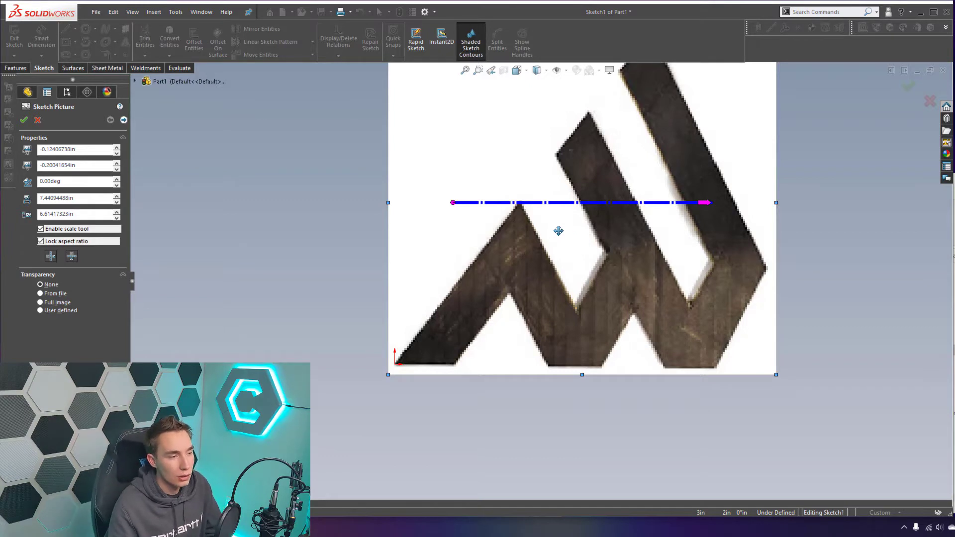
pyautogui.moveTo(452, 205); pyautogui.dragTo(397, 374)
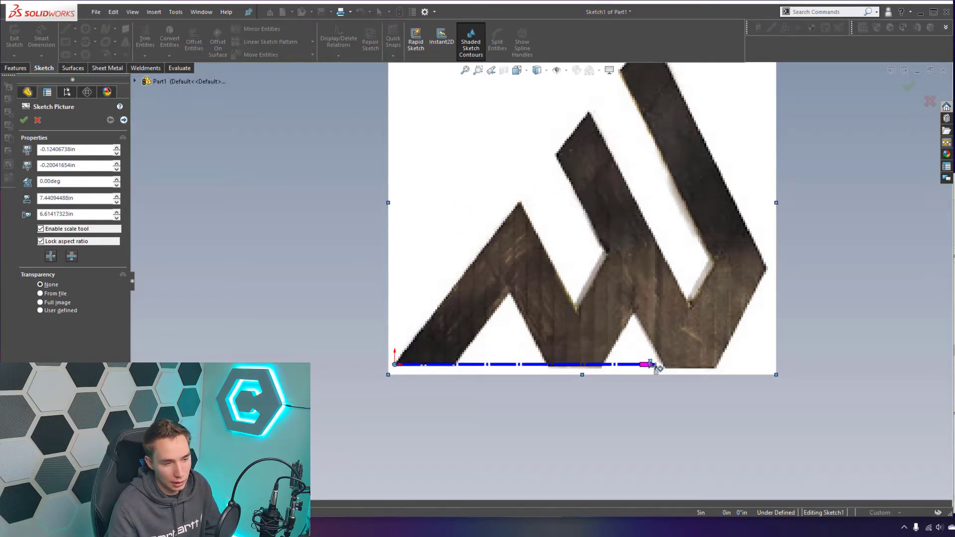
pyautogui.moveTo(651, 365); pyautogui.dragTo(761, 365)
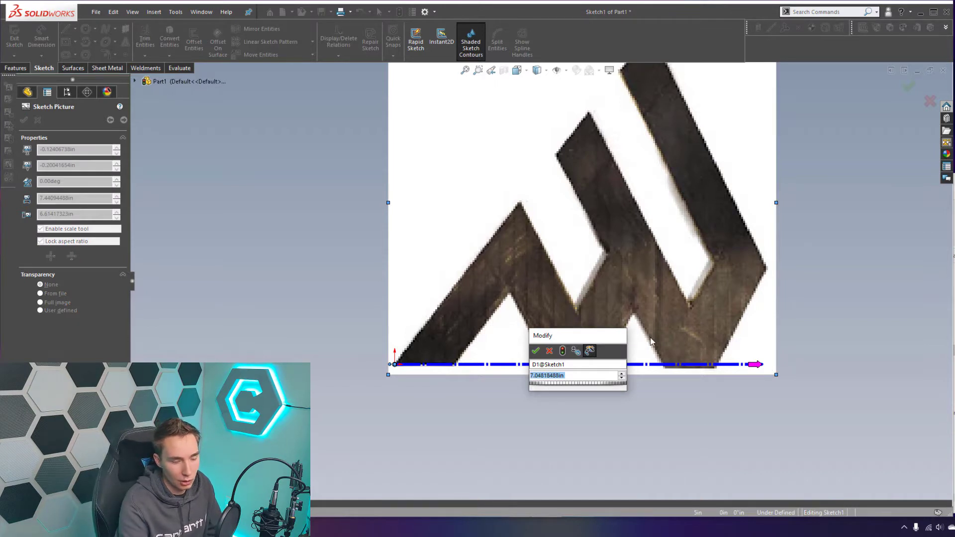
pyautogui.write('2')
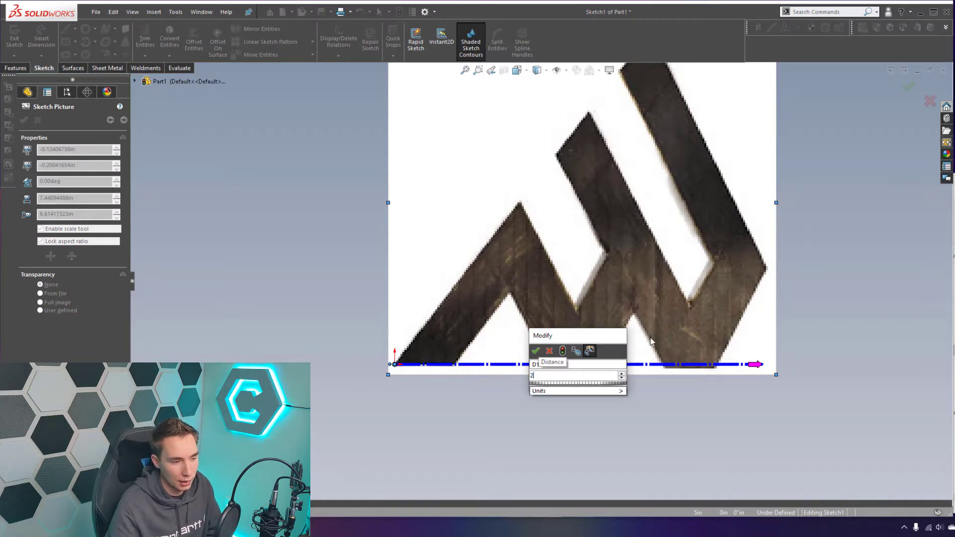
pyautogui.click(537, 352)
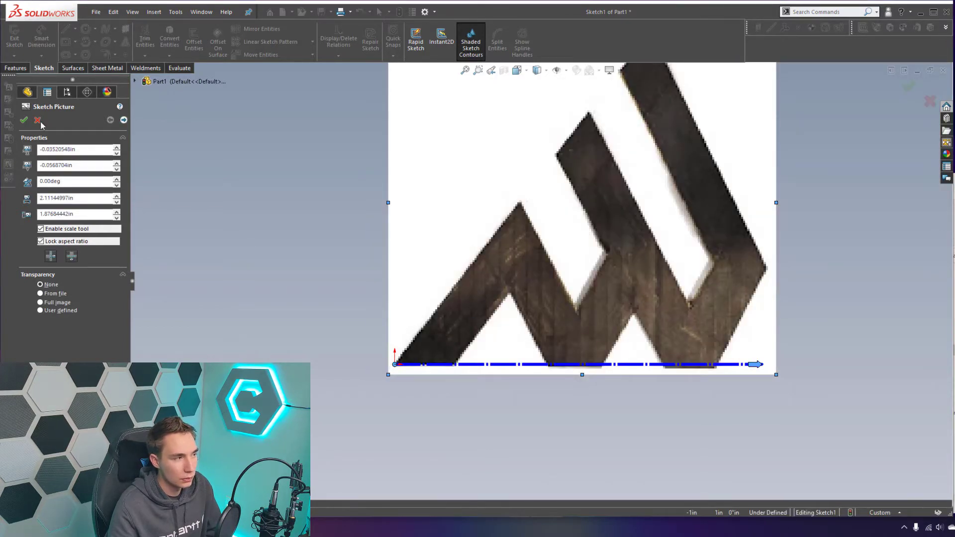
pyautogui.click(24, 120)
# Check that the Autotrace add-in is enabled both as active and at start-up, and accept the add-in settings
pyautogui.scroll(2, 541, 280)
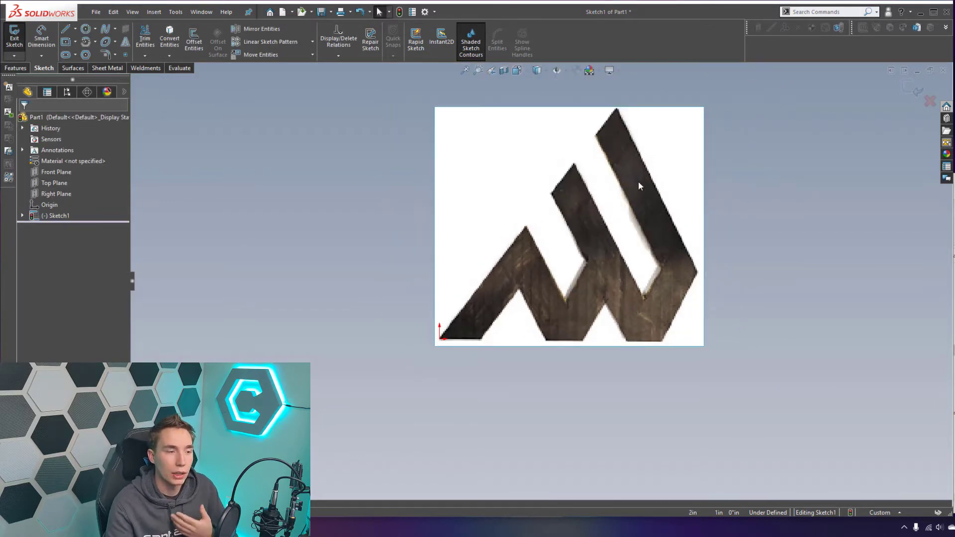
pyautogui.scroll(1, 803, 172)
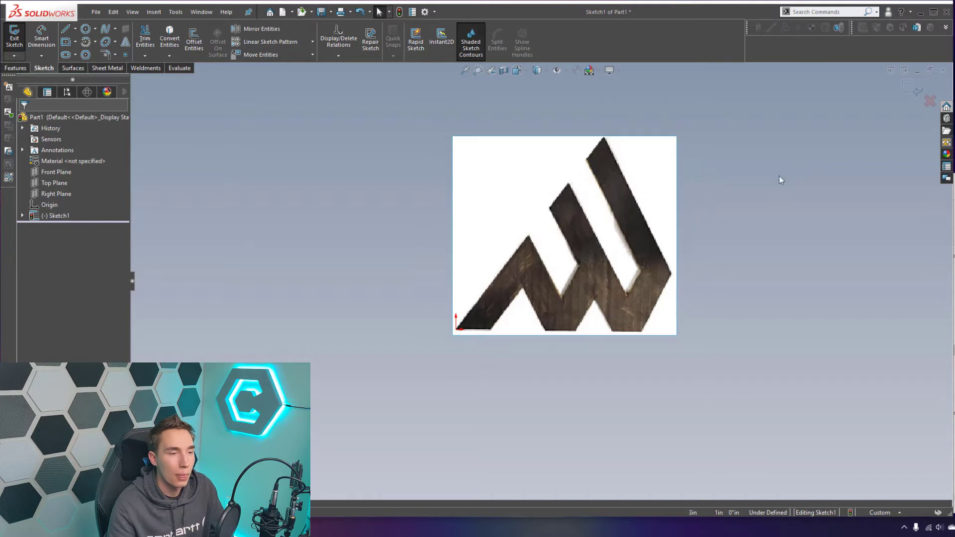
pyautogui.scroll(-1, 787, 171)
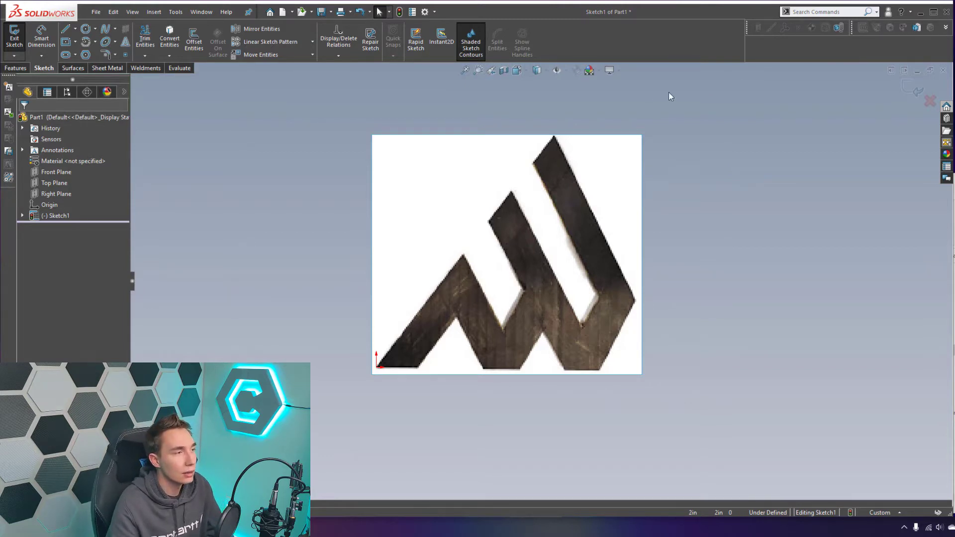
pyautogui.click(175, 14)
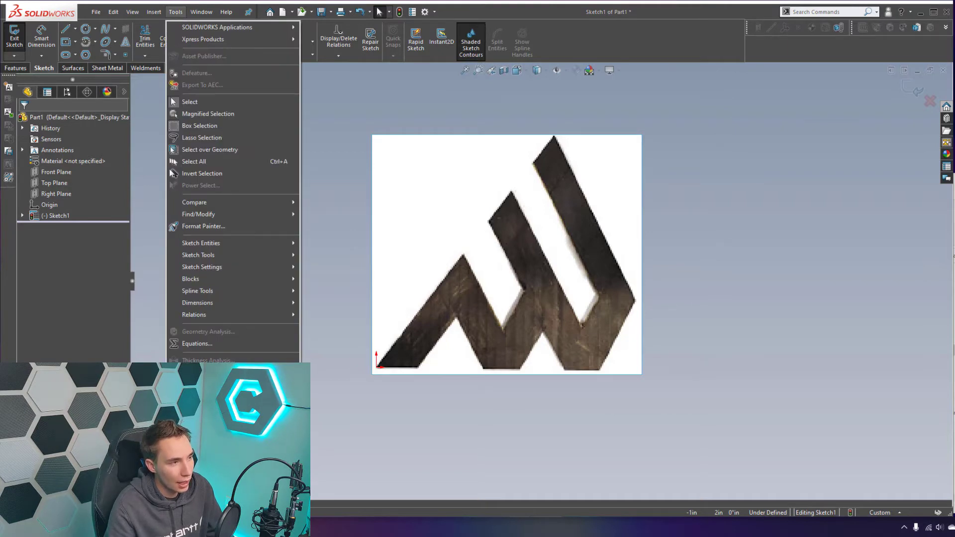
pyautogui.click(194, 462)
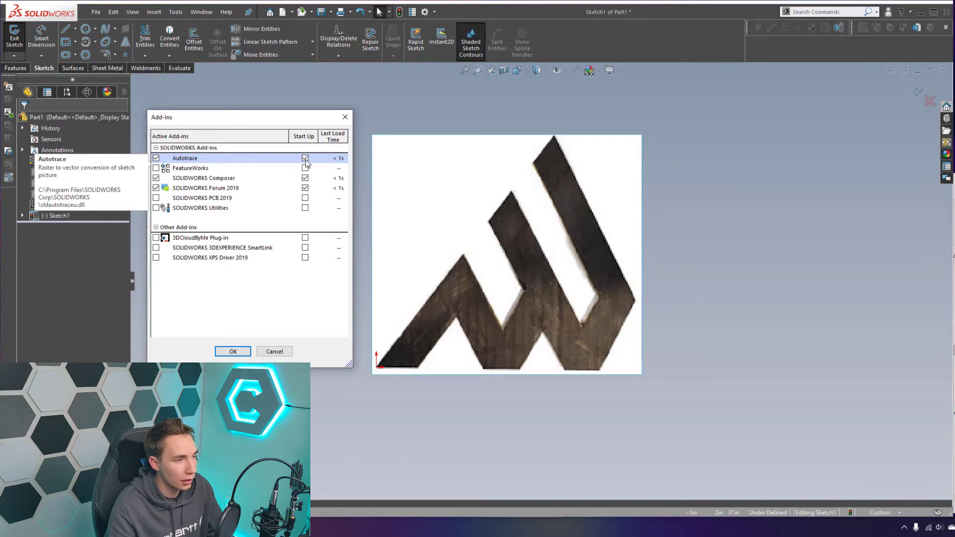
pyautogui.click(233, 354)
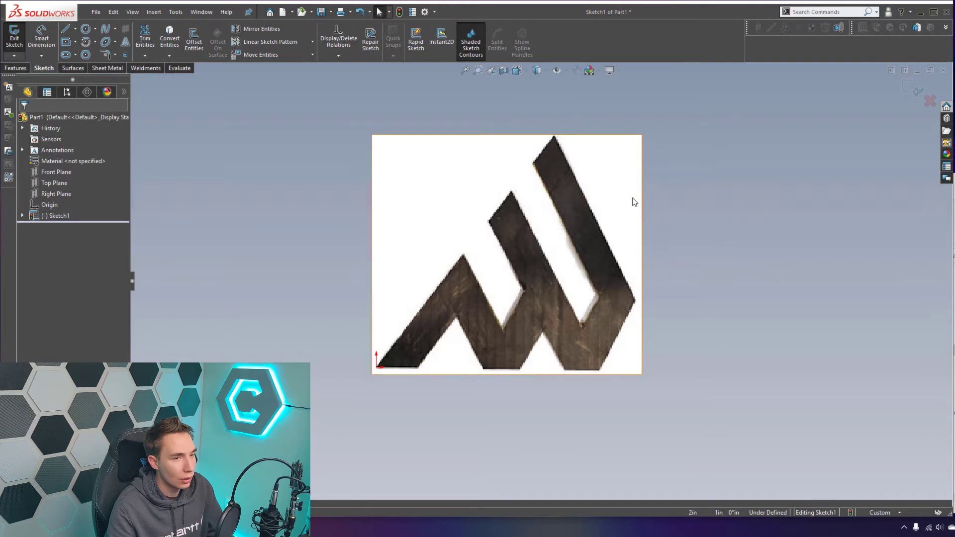
# Open the logo picture's trace settings and raise the image contrast and brightness
pyautogui.click(510, 223)
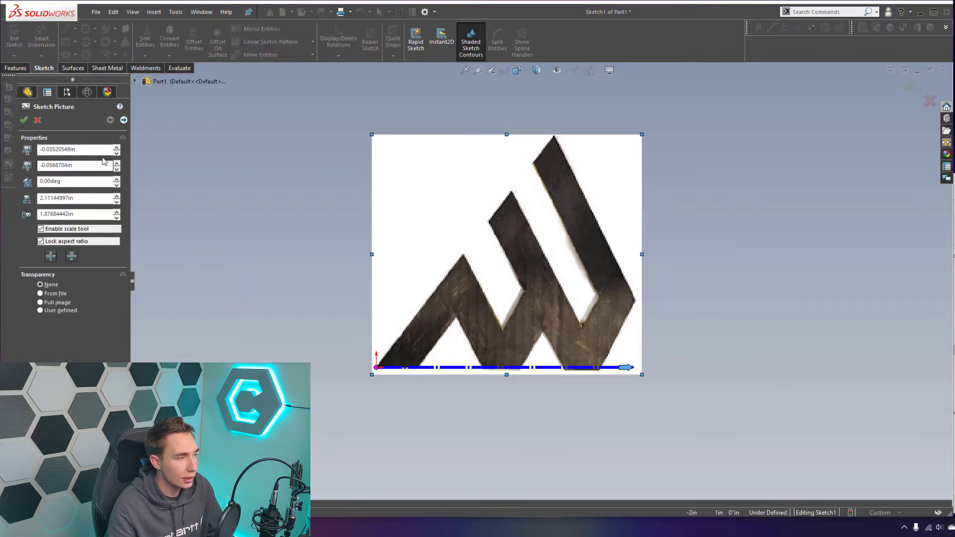
pyautogui.click(124, 120)
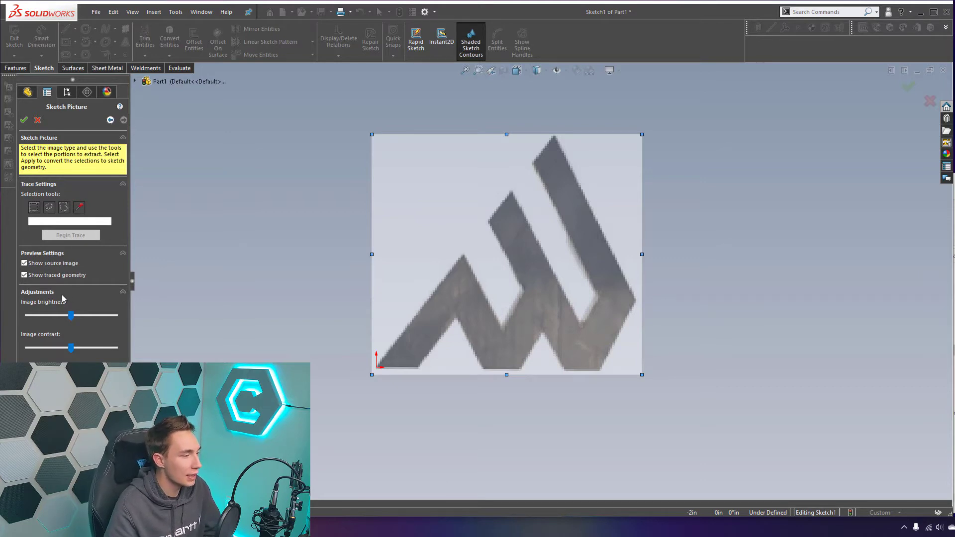
pyautogui.moveTo(73, 348); pyautogui.dragTo(101, 348)
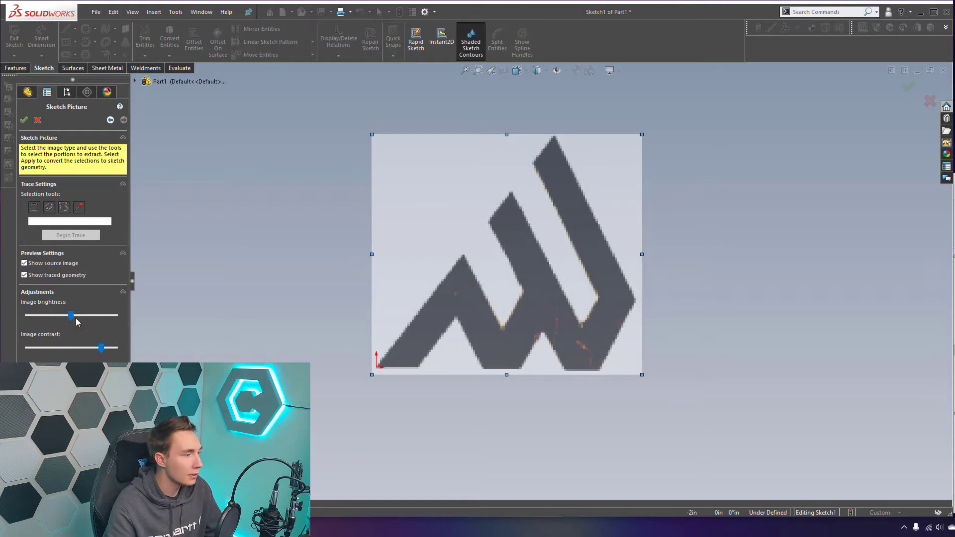
pyautogui.moveTo(70, 315); pyautogui.dragTo(92, 322)
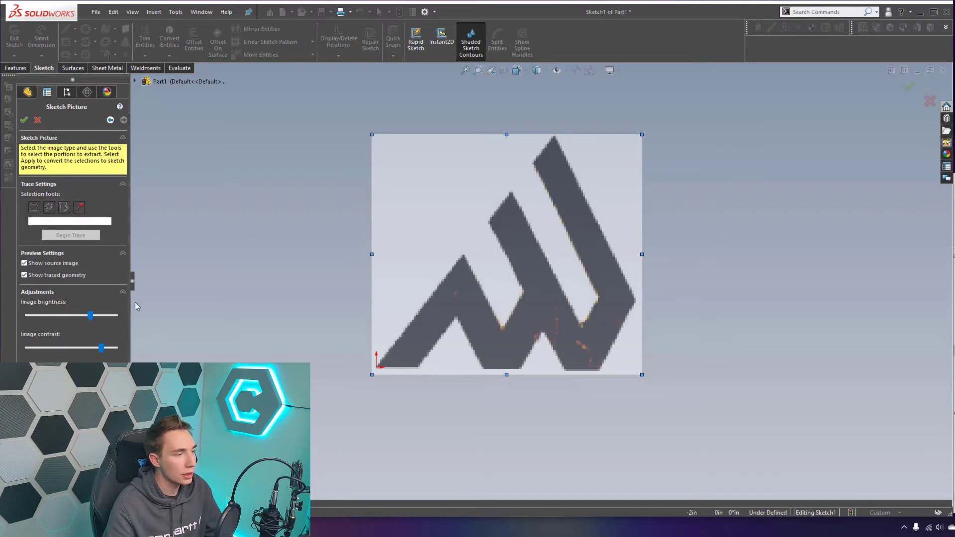
# Try to auto-trace the logo from a point picked in its dark area, and leave the picture without keeping the trace
pyautogui.click(79, 207)
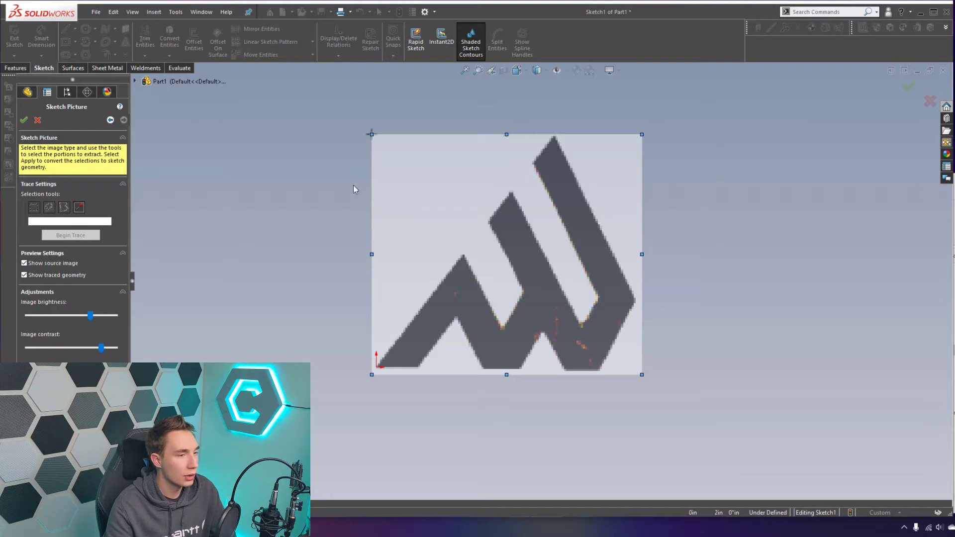
pyautogui.click(474, 308)
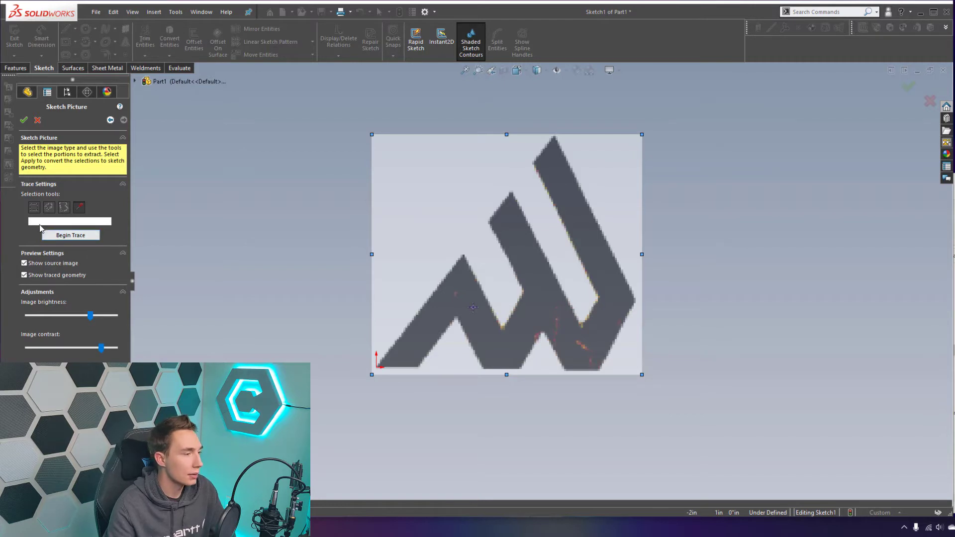
pyautogui.click(64, 238)
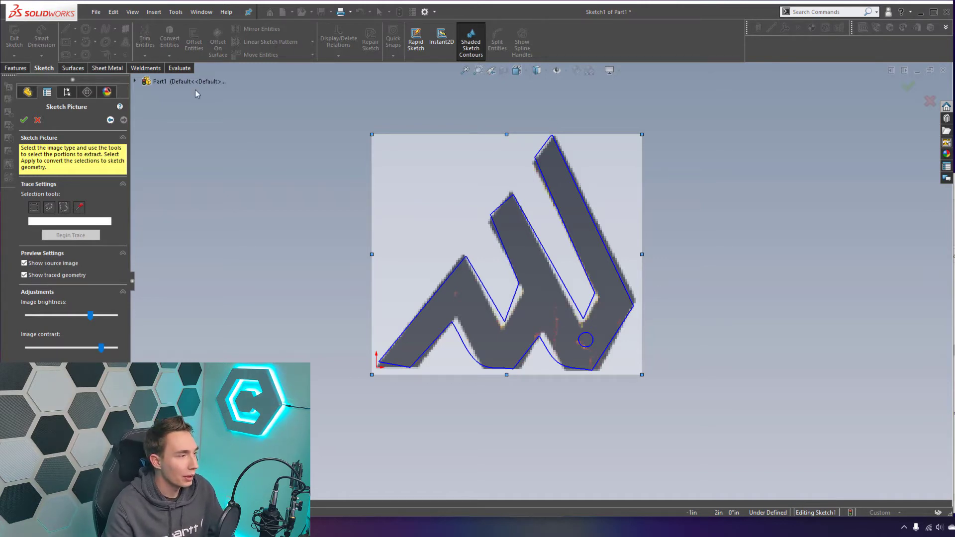
pyautogui.click(111, 120)
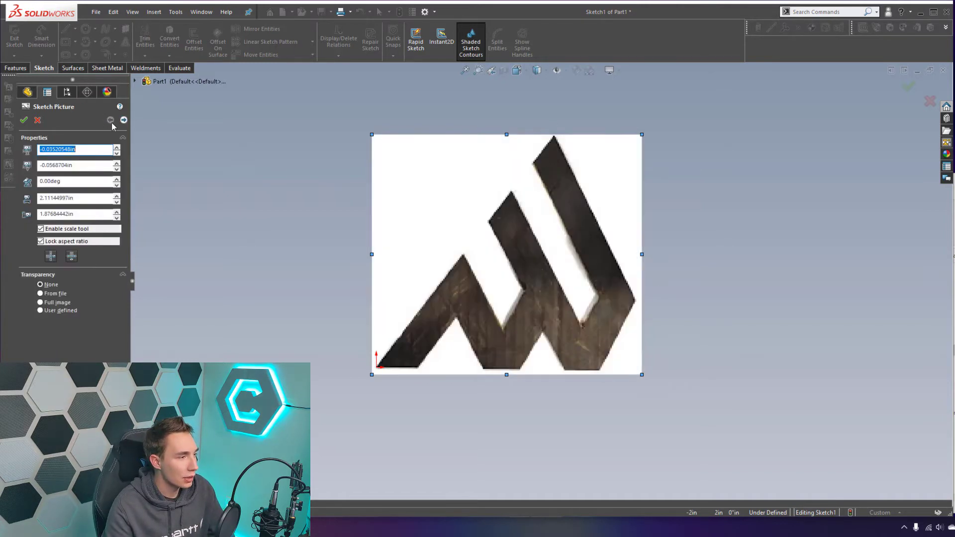
pyautogui.click(23, 120)
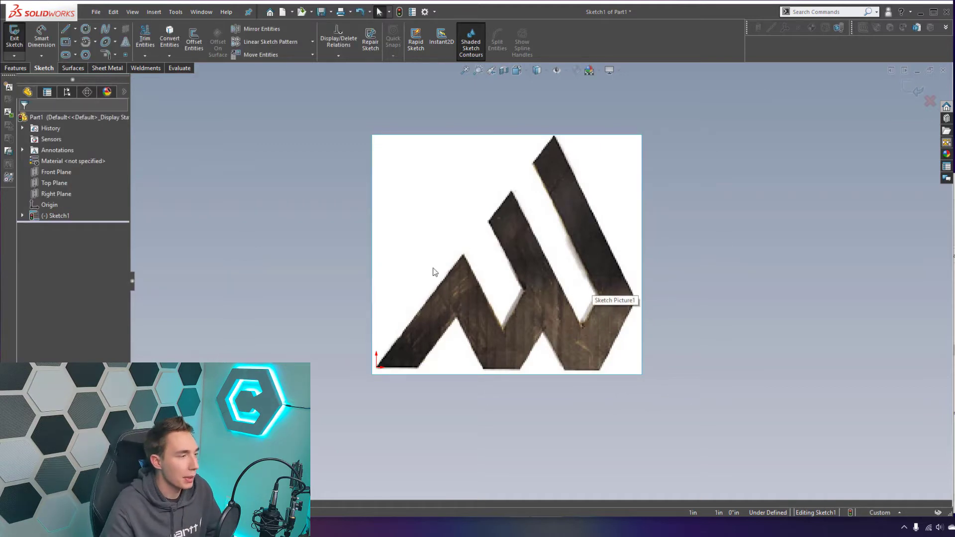
# Exit the sketch containing the picture and start a new sketch on the Front Plane
pyautogui.click(918, 83)
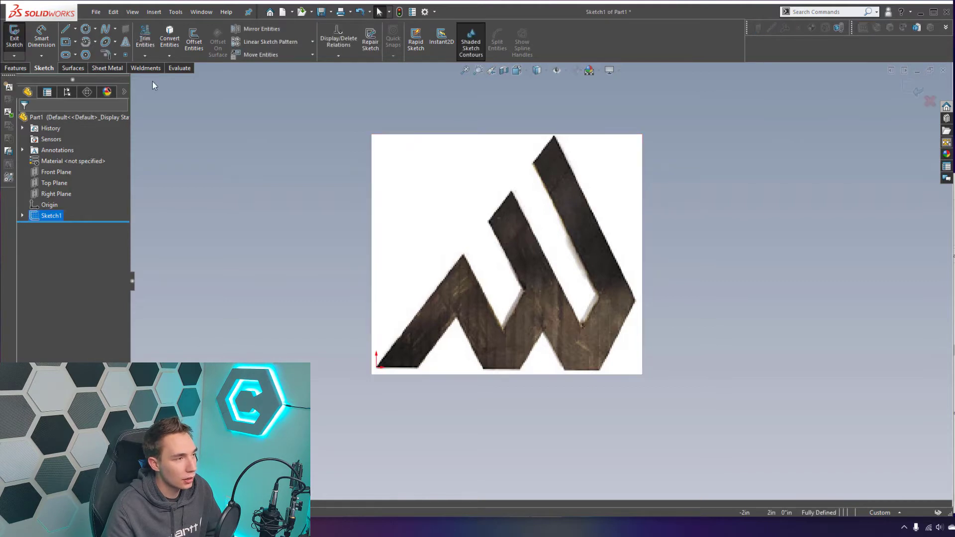
pyautogui.click(60, 171)
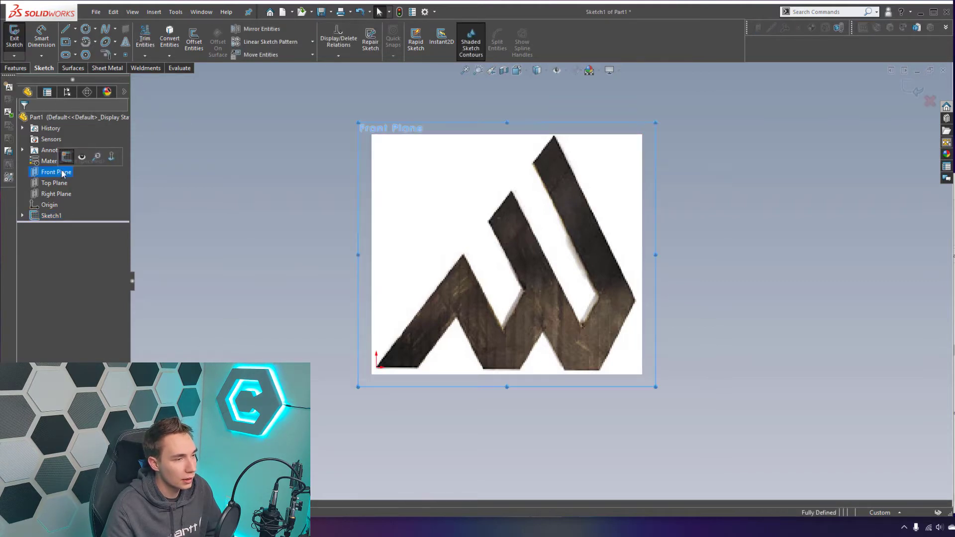
pyautogui.click(25, 44)
pyautogui.click(25, 50)
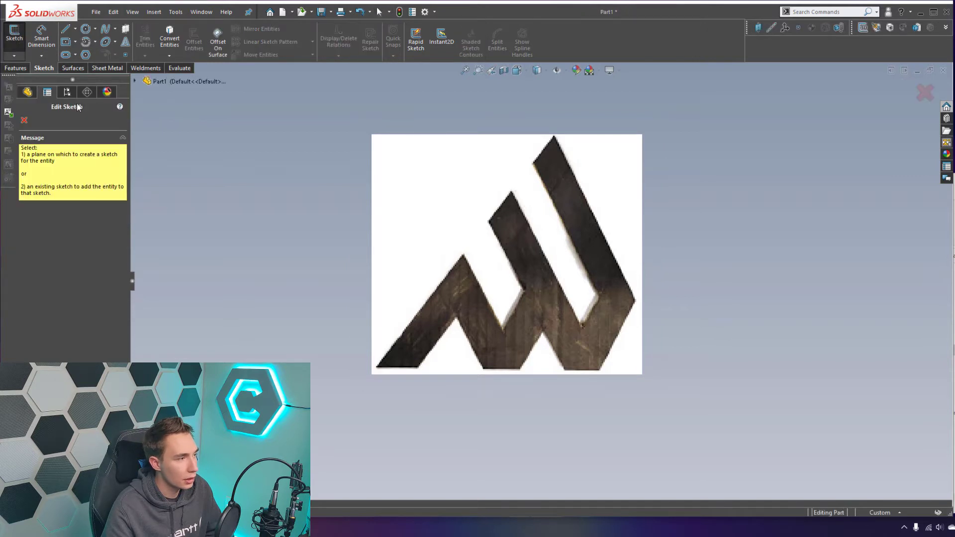
pyautogui.click(134, 81)
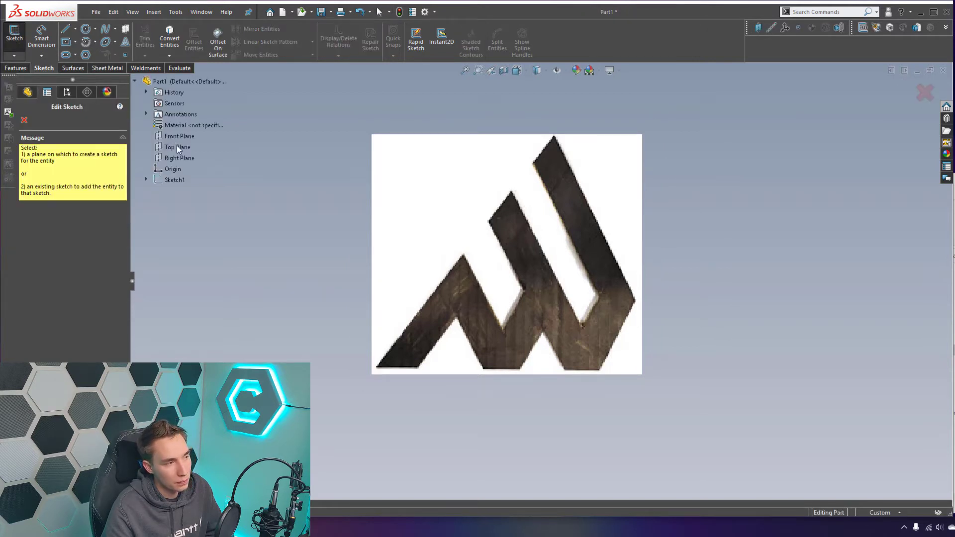
pyautogui.click(177, 138)
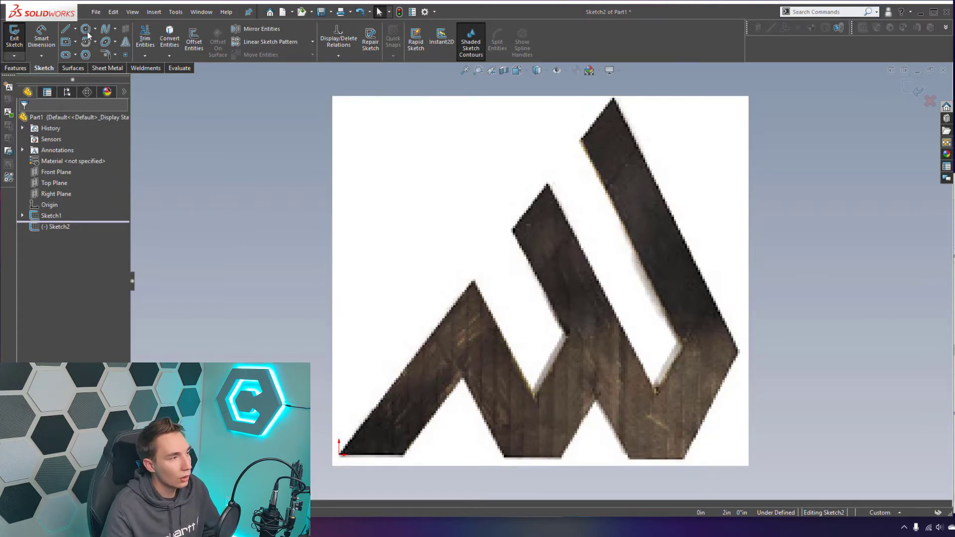
# Trace the logo's lower zigzag edge with connected lines, starting at the origin and ending at the far right corner
pyautogui.click(65, 31)
pyautogui.scroll(-2, 448, 421)
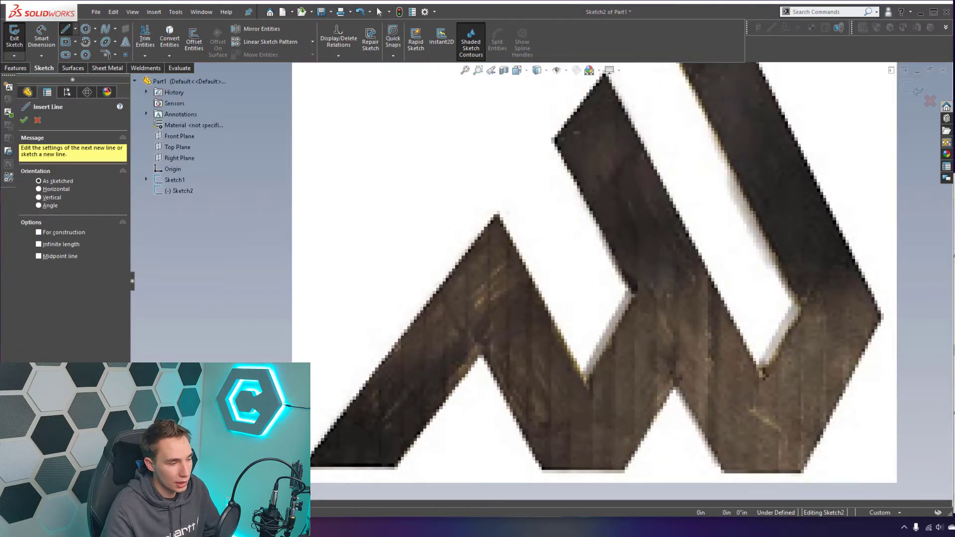
pyautogui.click(312, 473)
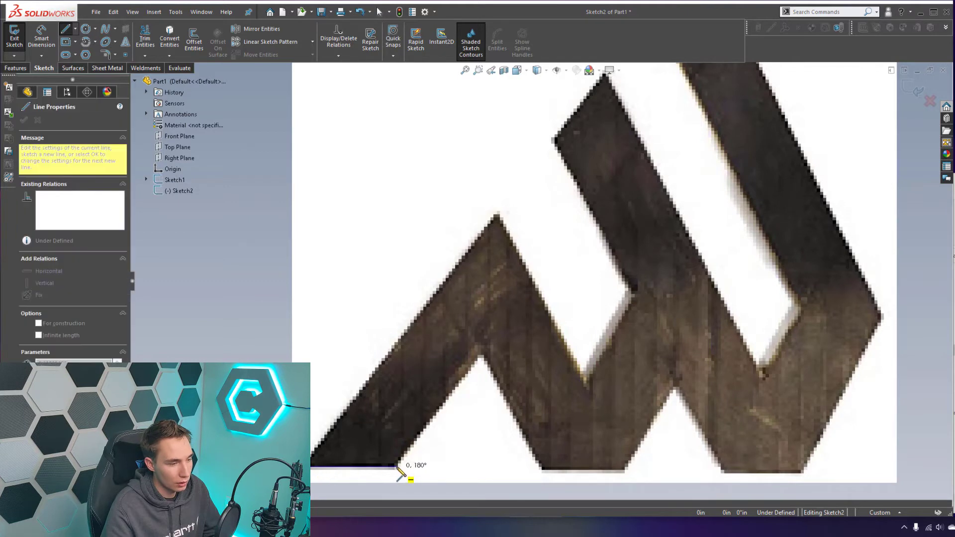
pyautogui.click(397, 467)
pyautogui.click(482, 357)
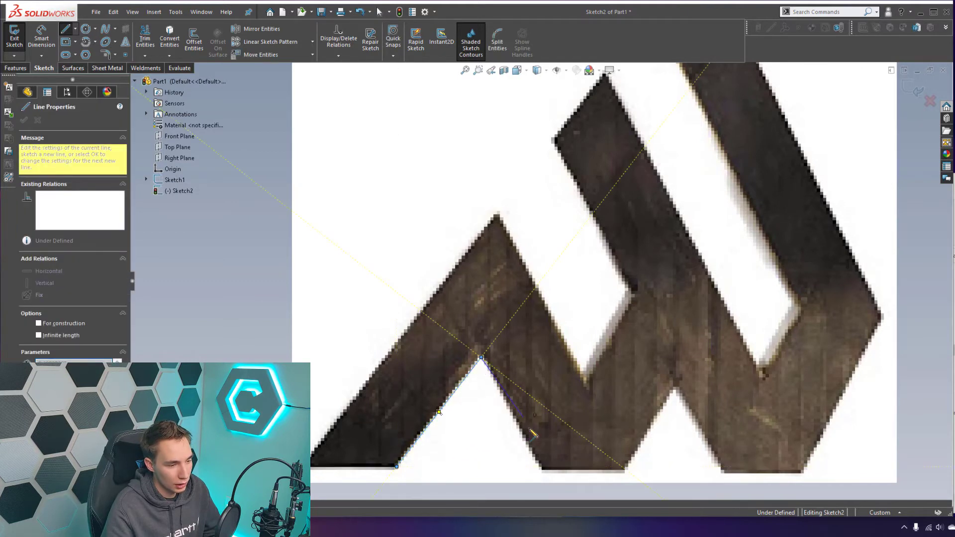
pyautogui.click(541, 467)
pyautogui.click(627, 467)
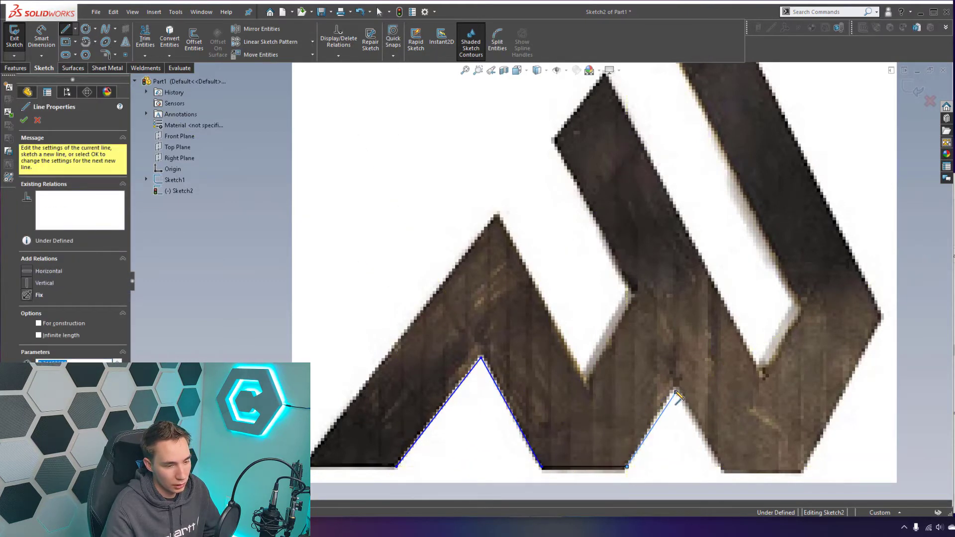
pyautogui.click(675, 393)
pyautogui.click(724, 470)
pyautogui.click(802, 469)
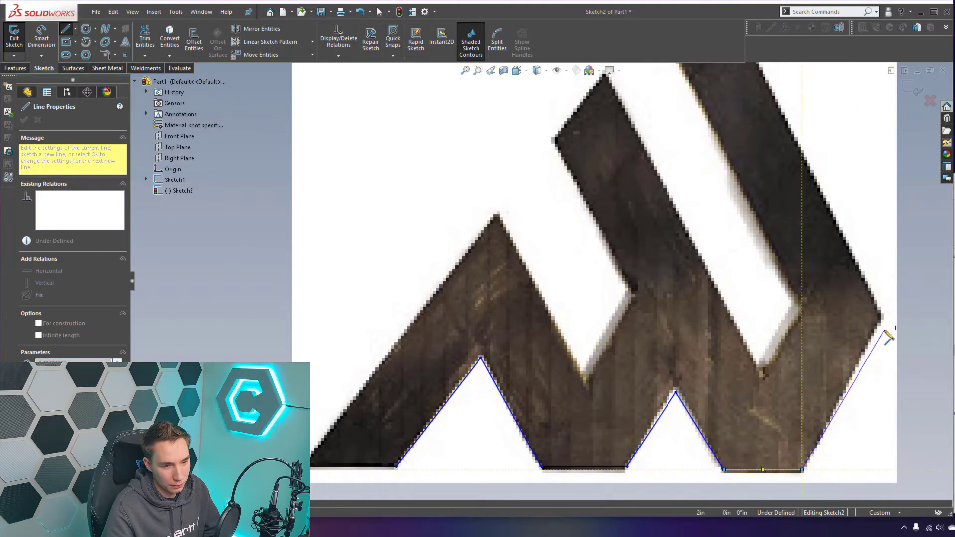
pyautogui.click(881, 323)
# Continue the line chain around the tallest bar's tip and along its inner edge to the bottom of the second upper notch
pyautogui.scroll(4, 885, 331)
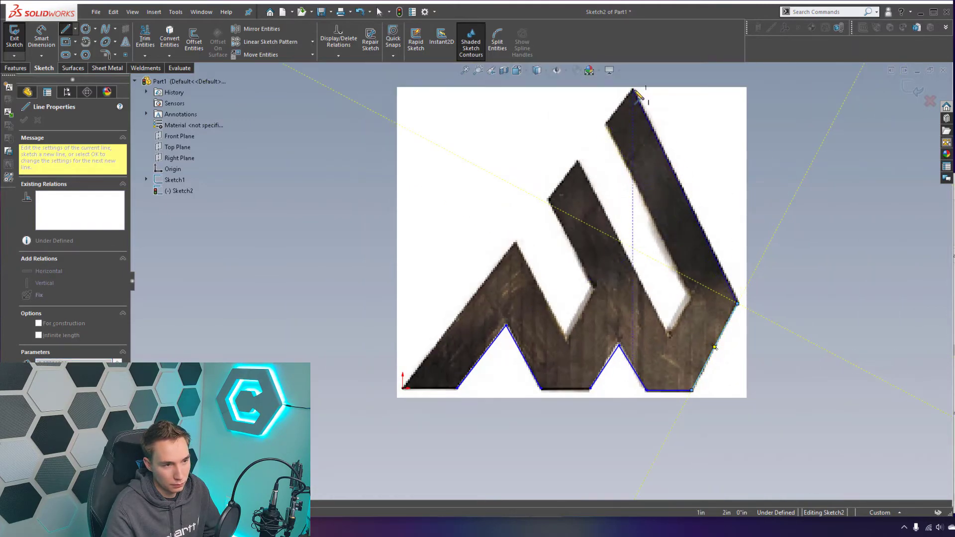
pyautogui.click(633, 89)
pyautogui.click(606, 123)
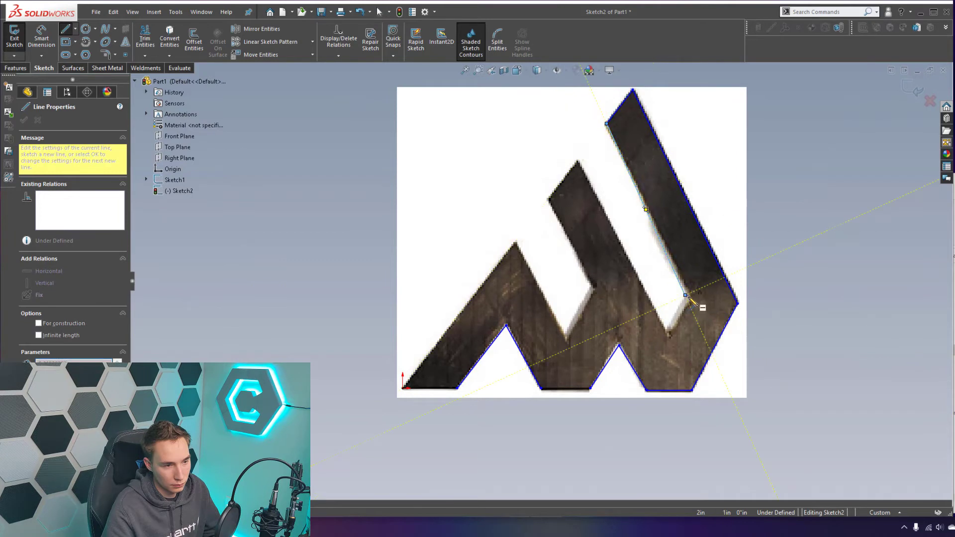
pyautogui.click(668, 330)
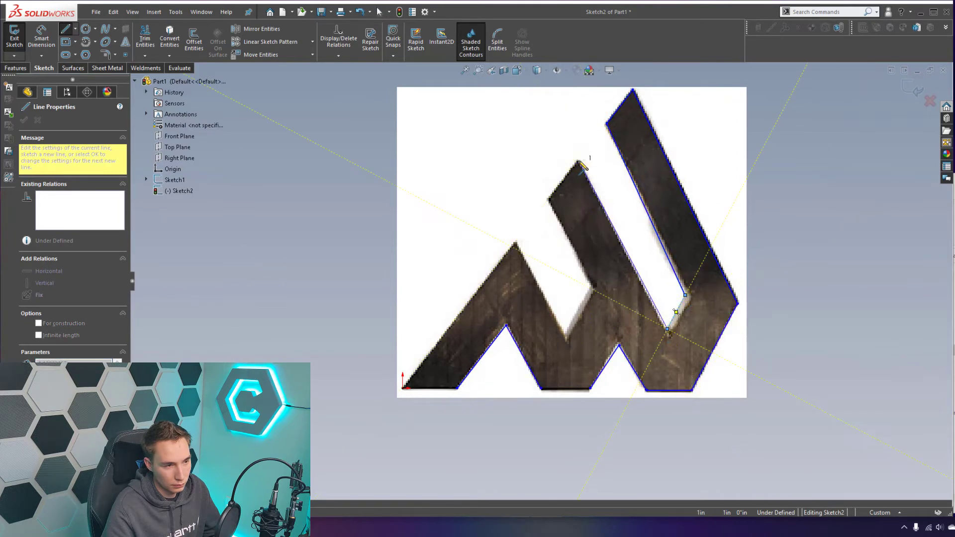
# Trace around the middle bar and the short bar with lines and close the outline at the origin
pyautogui.click(578, 162)
pyautogui.click(547, 203)
pyautogui.click(595, 283)
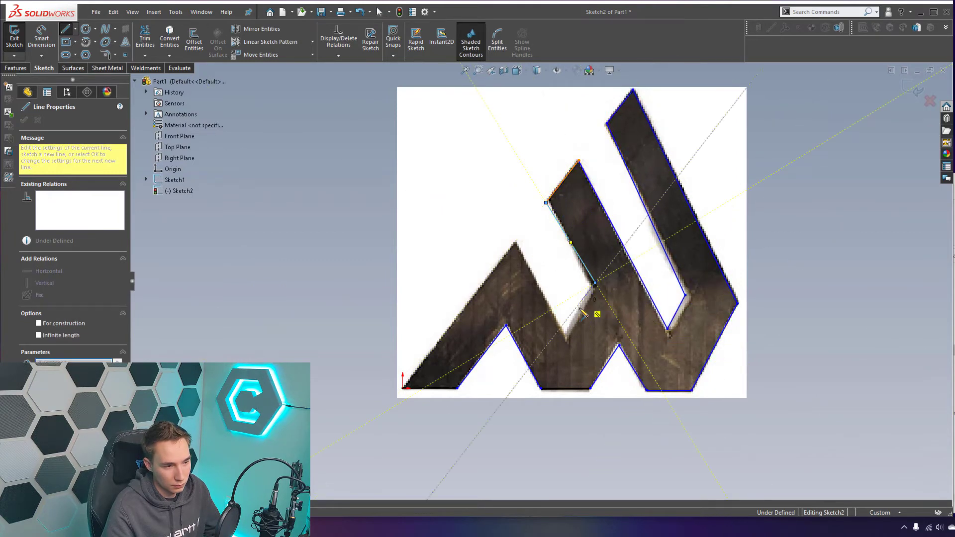
pyautogui.click(567, 339)
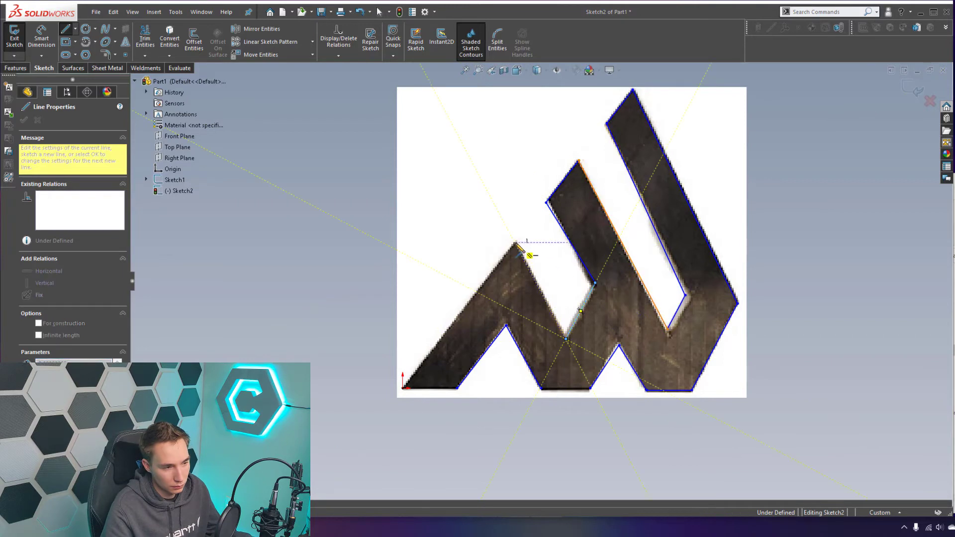
pyautogui.click(515, 243)
pyautogui.click(403, 388)
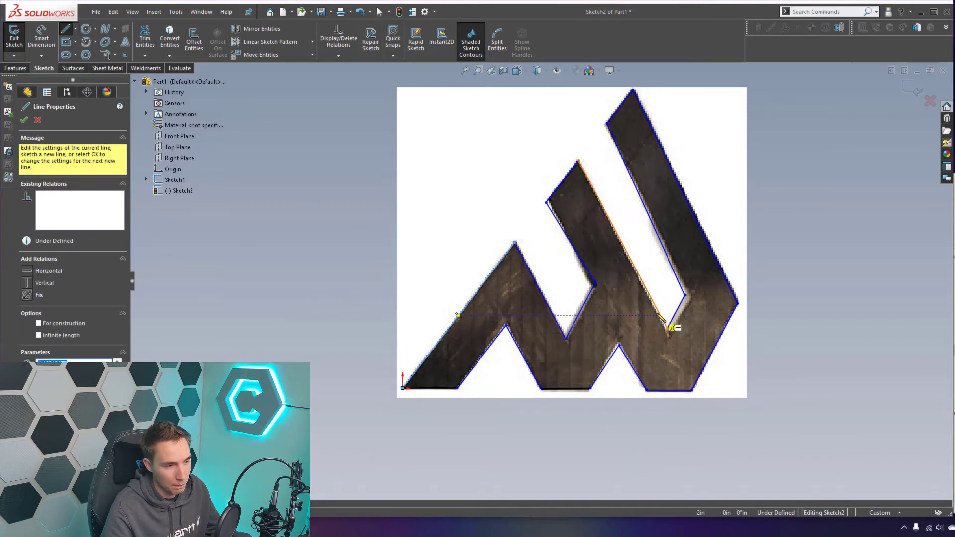
pyautogui.click(24, 120)
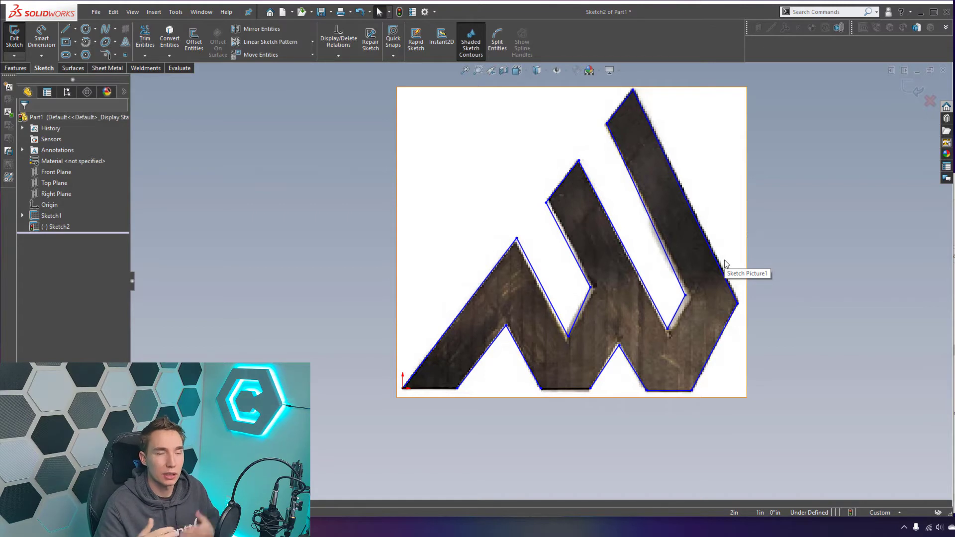
# Try to make the outline's five long slanted edges equal in length, and undo that relation
pyautogui.click(543, 286)
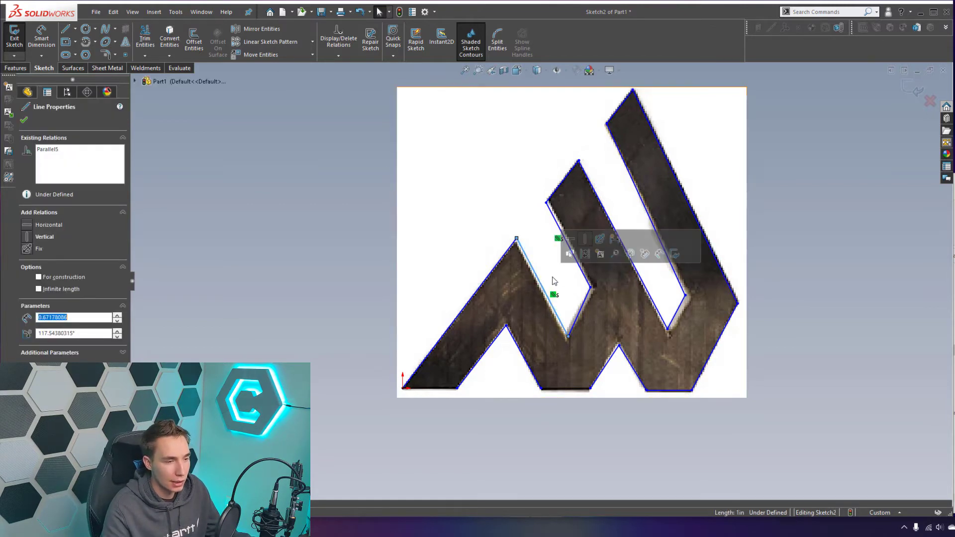
pyautogui.keyDown('ctrl'); pyautogui.click(560, 232); pyautogui.keyUp('ctrl')
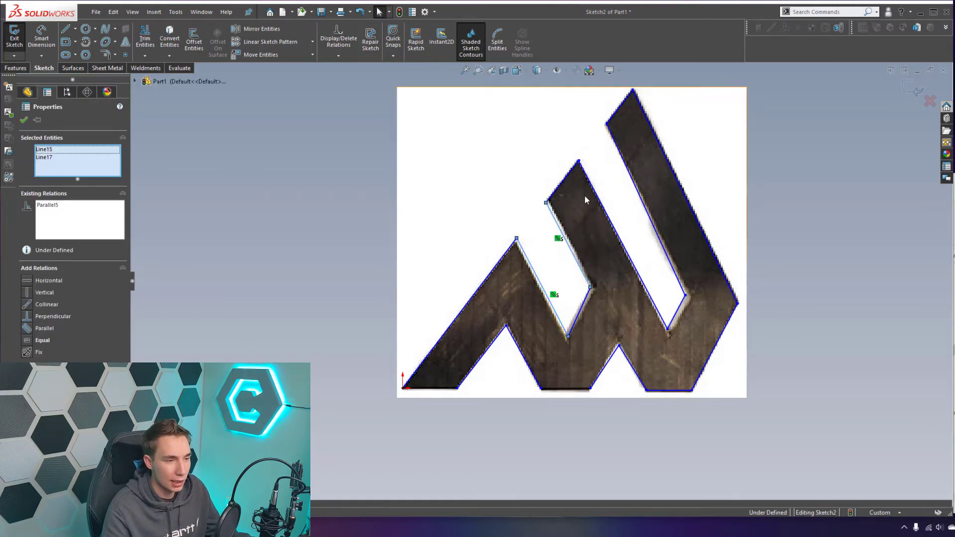
pyautogui.keyDown('ctrl'); pyautogui.click(612, 225); pyautogui.keyUp('ctrl')
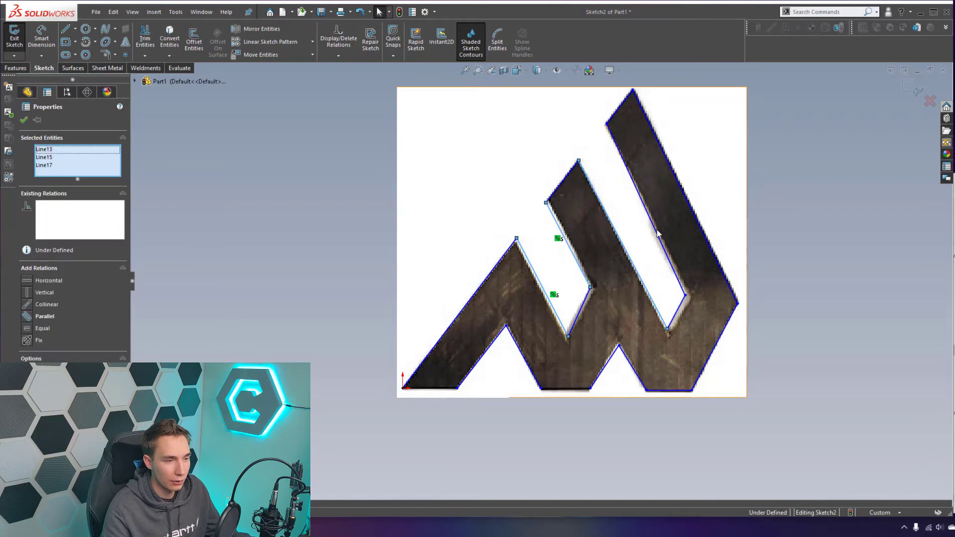
pyautogui.keyDown('ctrl'); pyautogui.click(658, 233); pyautogui.keyUp('ctrl')
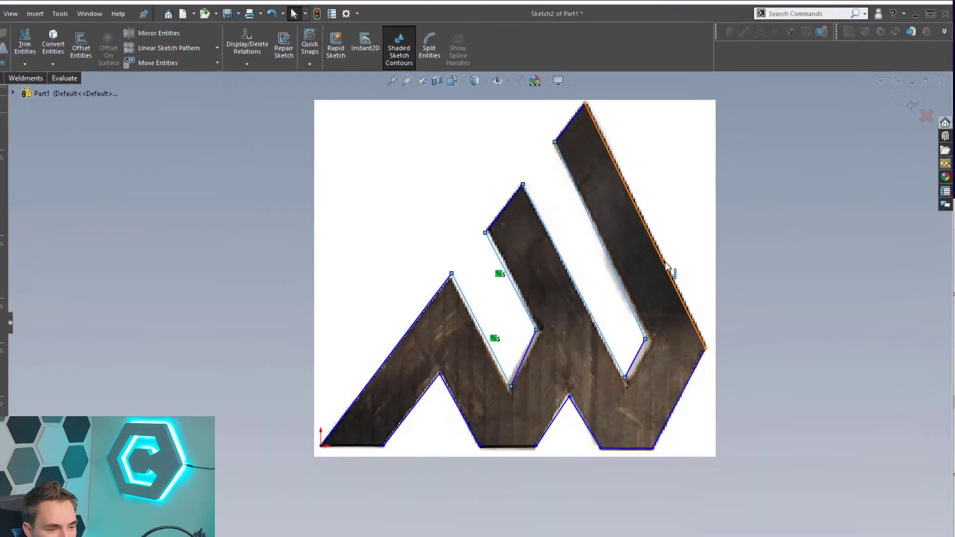
pyautogui.keyDown('ctrl'); pyautogui.click(667, 266); pyautogui.keyUp('ctrl')
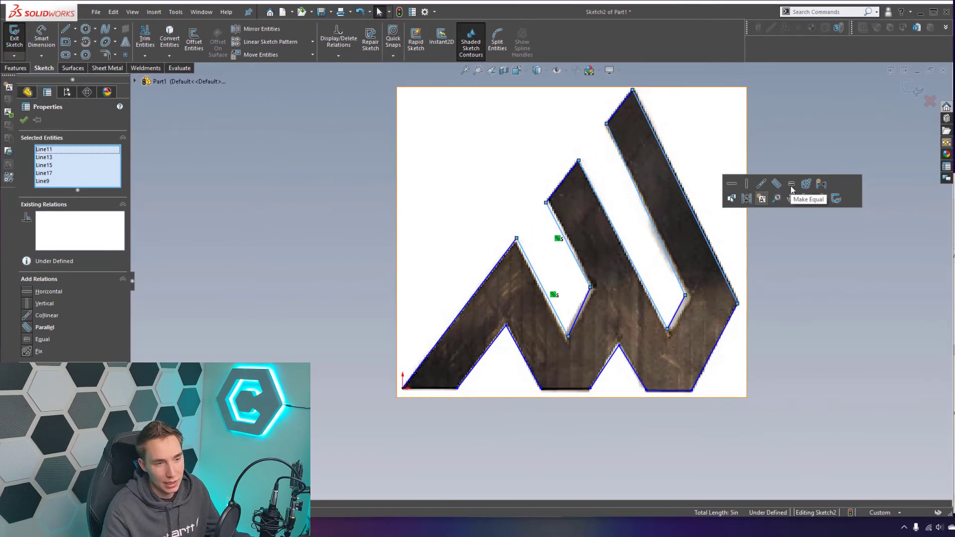
pyautogui.click(792, 185)
pyautogui.click(646, 264)
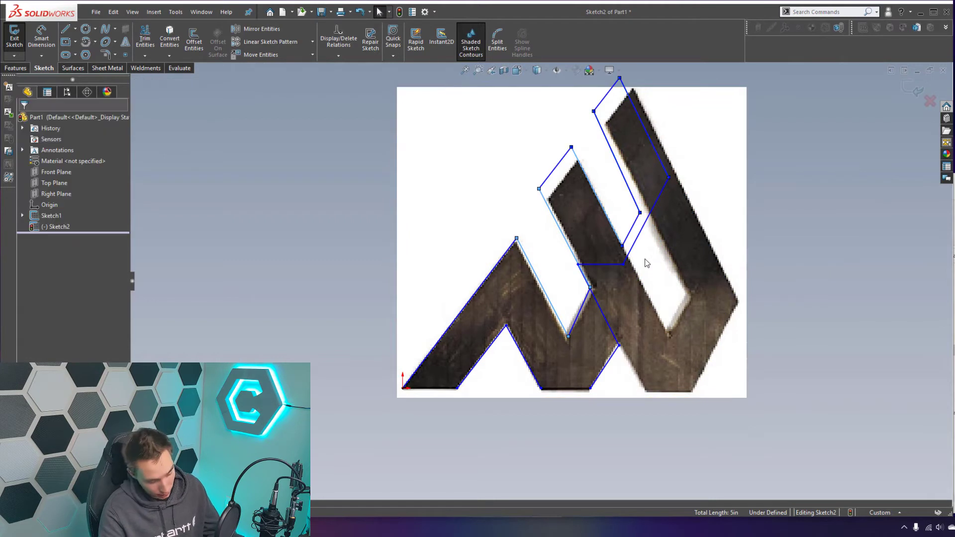
pyautogui.hotkey('ctrl', 'z')
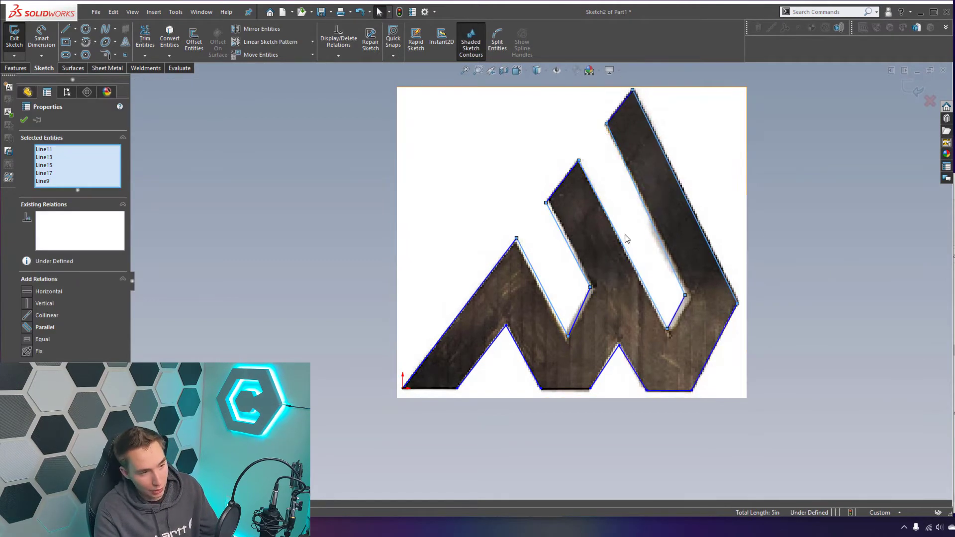
# Make the short bar's slanted upper edge parallel to the right edge of the first bottom notch
pyautogui.click(503, 365)
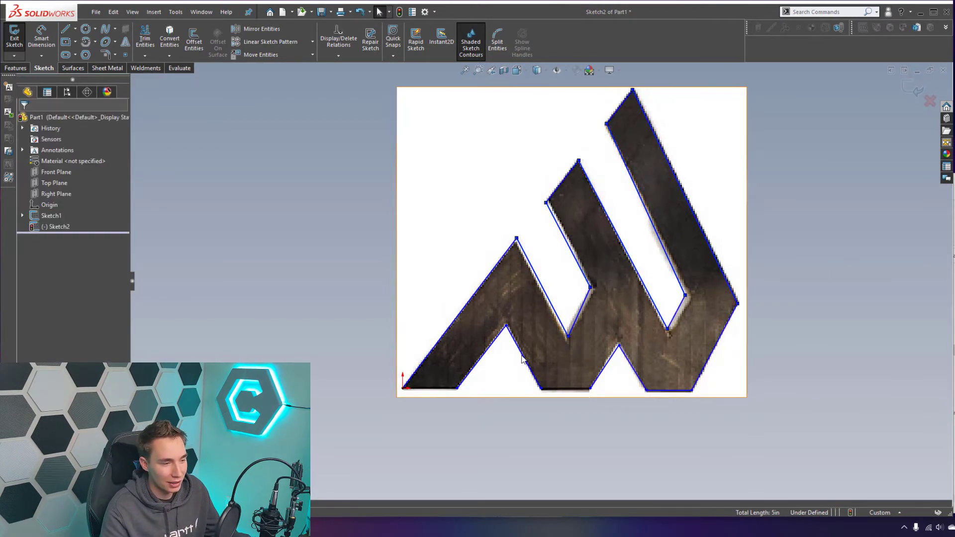
pyautogui.click(524, 357)
pyautogui.keyDown('ctrl'); pyautogui.click(546, 294); pyautogui.keyUp('ctrl')
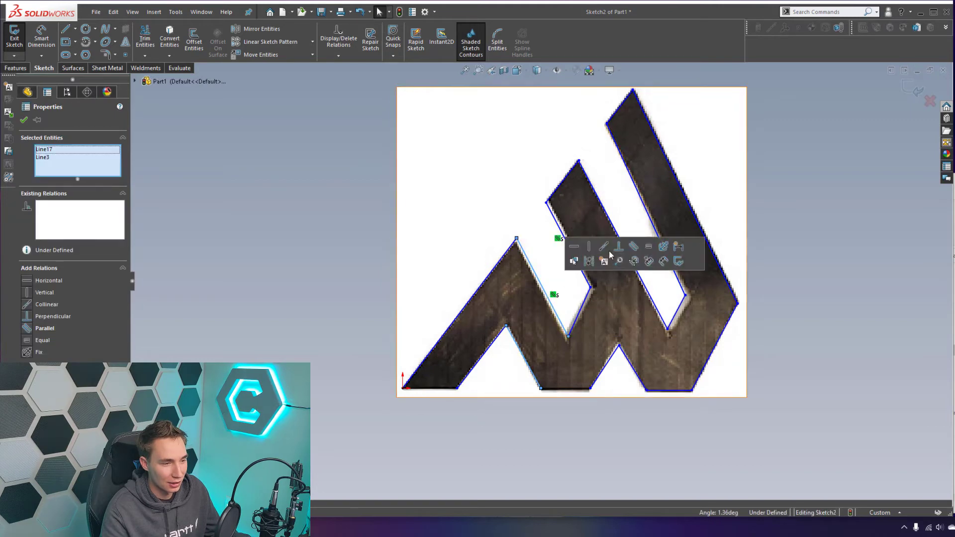
pyautogui.click(649, 249)
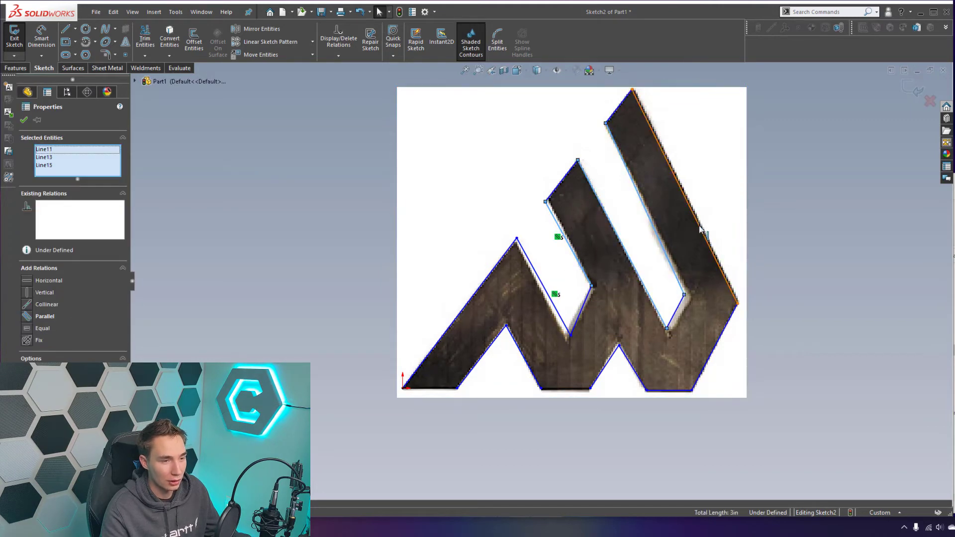
# Make the first upper notch's short edge parallel to the left edge of the second bottom notch
pyautogui.click(563, 342)
pyautogui.click(577, 315)
pyautogui.moveTo(562, 344); pyautogui.dragTo(617, 339)
pyautogui.keyDown('ctrl'); pyautogui.click(608, 363); pyautogui.keyUp('ctrl')
pyautogui.click(697, 318)
# Try to make the leftmost bar's two long edges equal, test the sketch by moving it, and undo the changes
pyautogui.moveTo(514, 371); pyautogui.dragTo(512, 353, button='right')
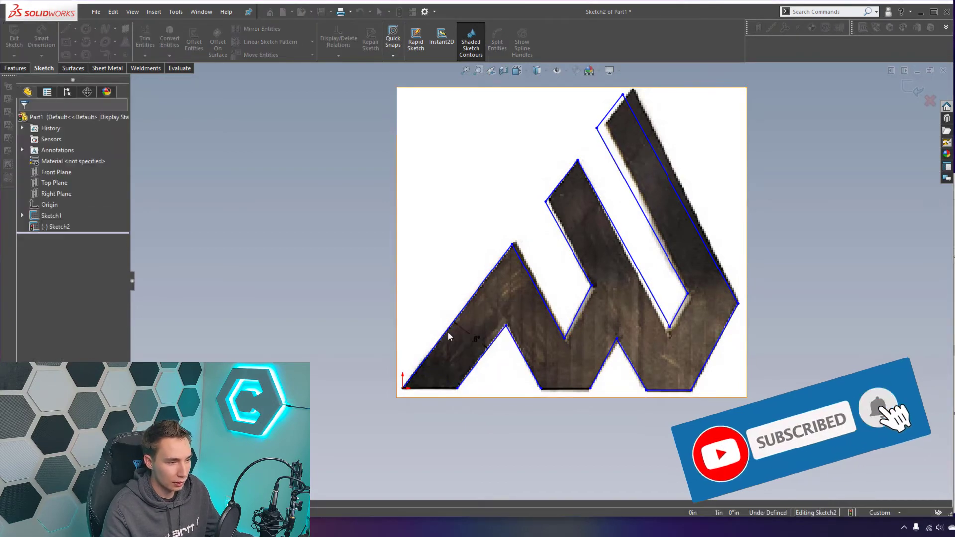
pyautogui.press('Escape')
pyautogui.click(478, 361)
pyautogui.keyDown('ctrl'); pyautogui.click(452, 324); pyautogui.keyUp('ctrl')
pyautogui.click(553, 279)
pyautogui.click(495, 373)
pyautogui.moveTo(513, 399)
pyautogui.mouseDown()
pyautogui.moveTo(452, 292)
pyautogui.moveTo(521, 414)
pyautogui.mouseUp()
pyautogui.click(449, 432)
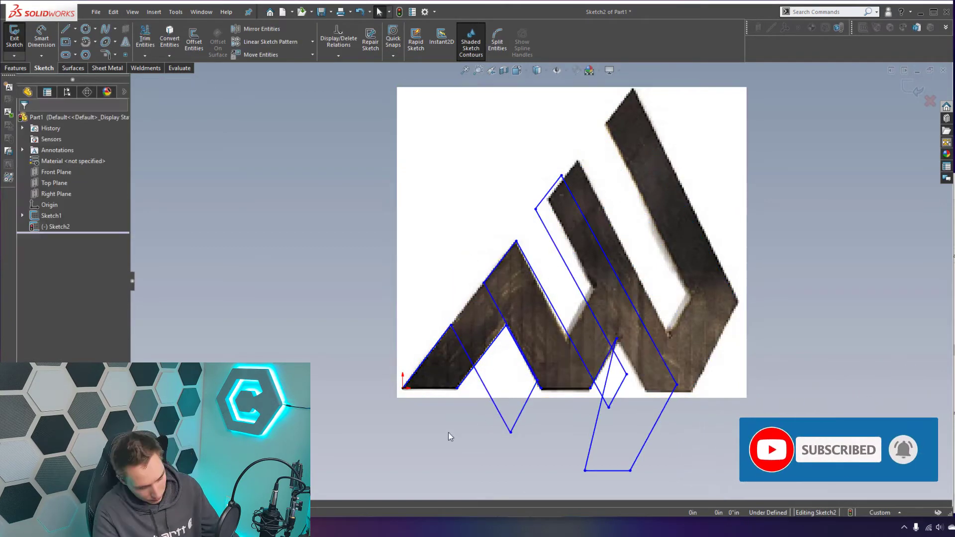
pyautogui.hotkey('ctrl', 'z')
pyautogui.hotkey('ctrl', 'z')
# Make the leftmost bar's two long edges parallel
pyautogui.click(459, 316)
pyautogui.keyDown('ctrl'); pyautogui.click(488, 349); pyautogui.keyUp('ctrl')
pyautogui.click(581, 306)
# Make both upper notches' short edges parallel to the lower outline edges facing them, and test by moving the second notch's corner
pyautogui.click(579, 314)
pyautogui.keyDown('ctrl'); pyautogui.click(606, 359); pyautogui.keyUp('ctrl')
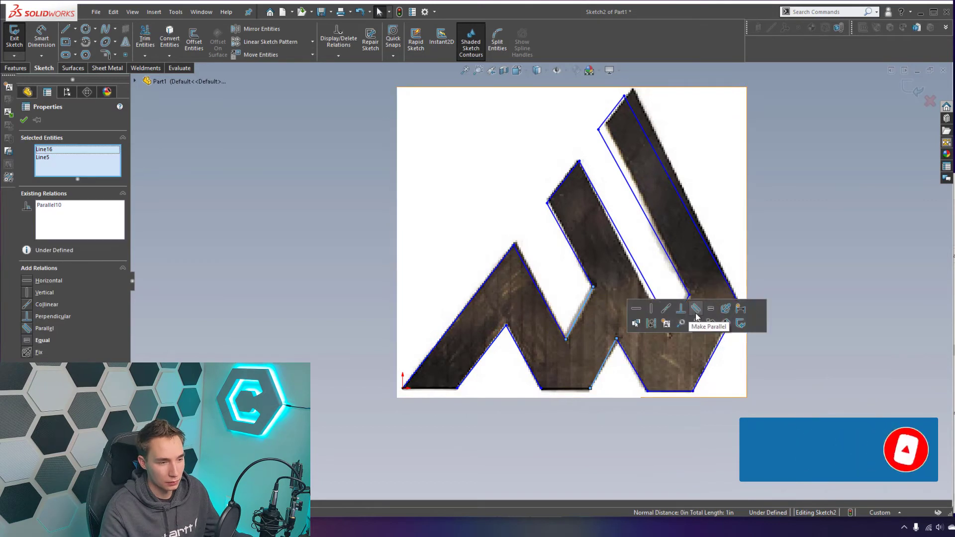
pyautogui.click(696, 314)
pyautogui.click(682, 312)
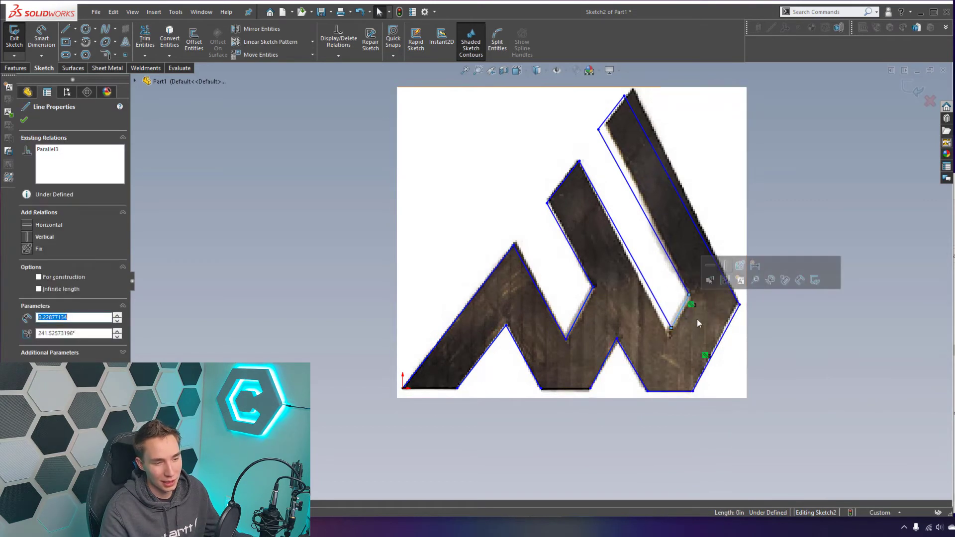
pyautogui.keyDown('ctrl'); pyautogui.click(724, 334); pyautogui.keyUp('ctrl')
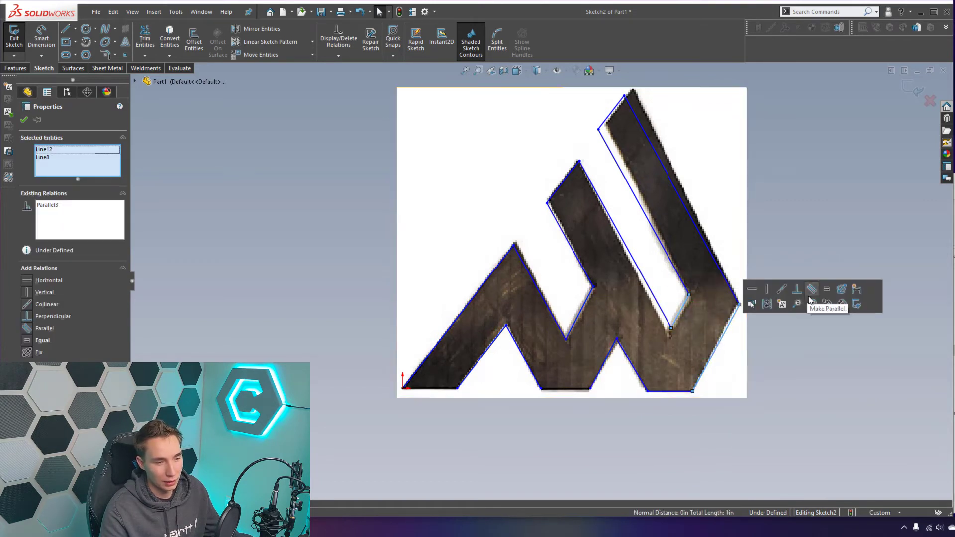
pyautogui.click(672, 329)
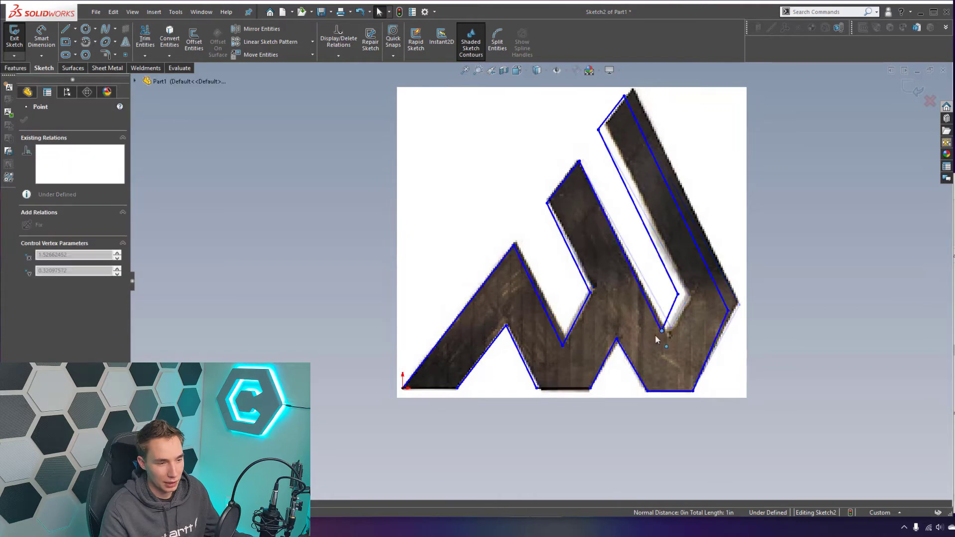
# Dimension the leftmost bar's thickness between its two long edges as 1/4 in
pyautogui.press('d')
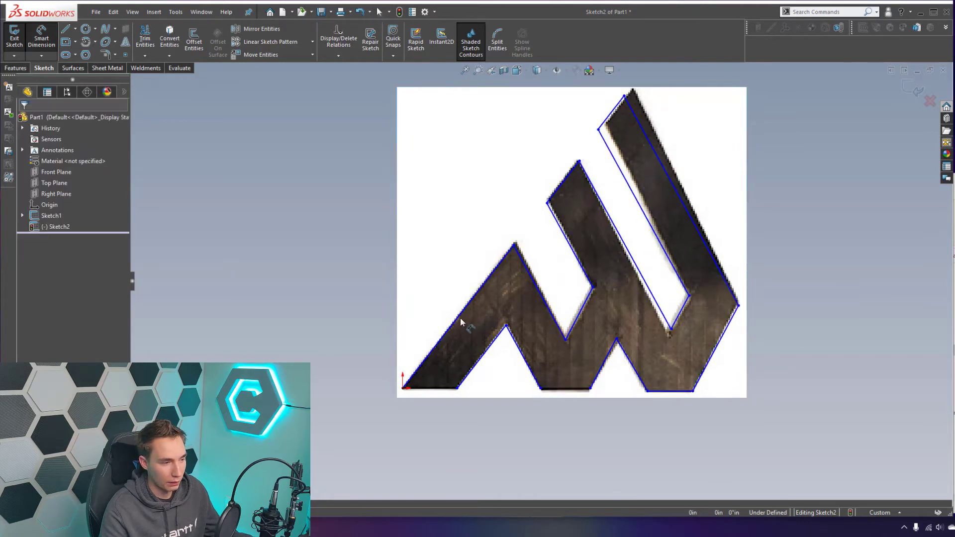
pyautogui.click(460, 317)
pyautogui.click(494, 342)
pyautogui.click(473, 336)
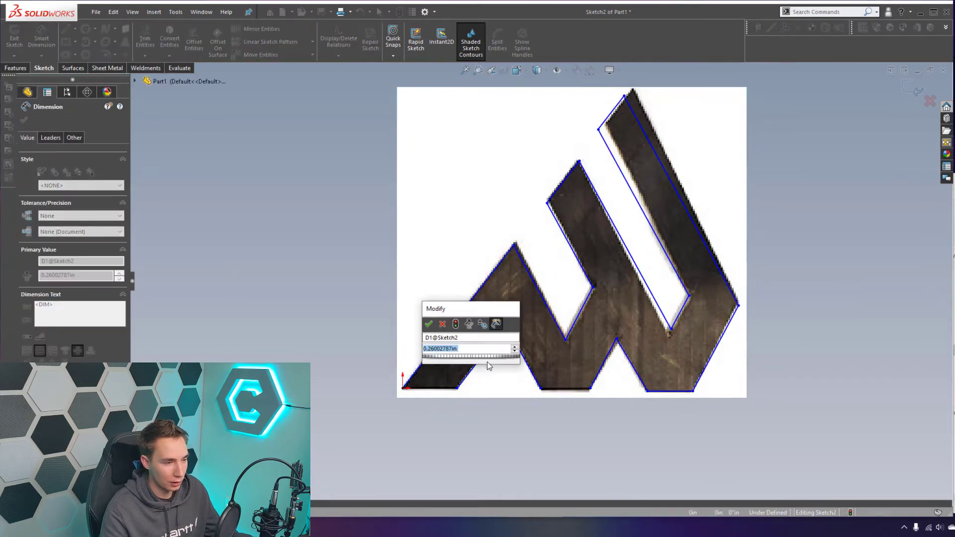
pyautogui.write('1/4')
pyautogui.press('Return')
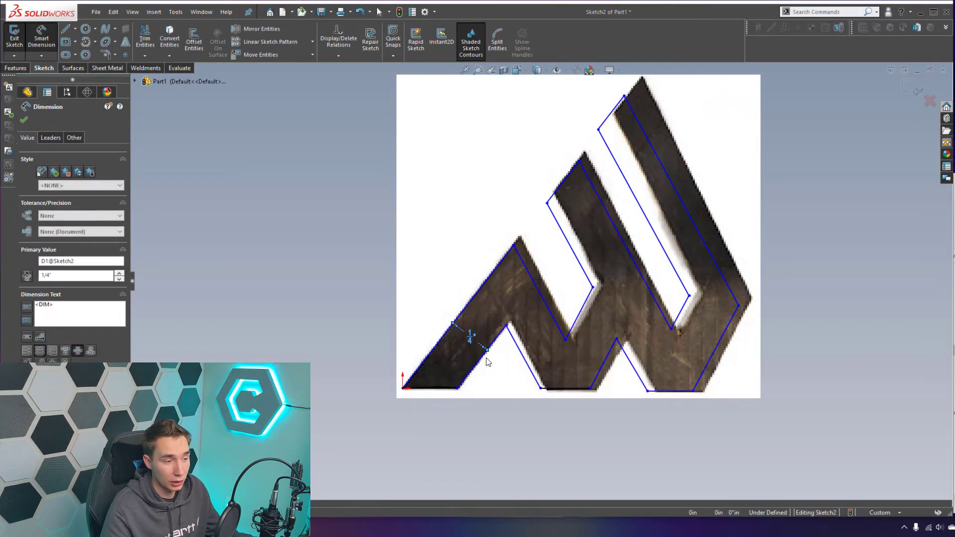
# Dimension the thickness right of the first bottom notch as 1/4 in and move the short bar's peak onto the picture's peak
pyautogui.moveTo(522, 354); pyautogui.dragTo(556, 324)
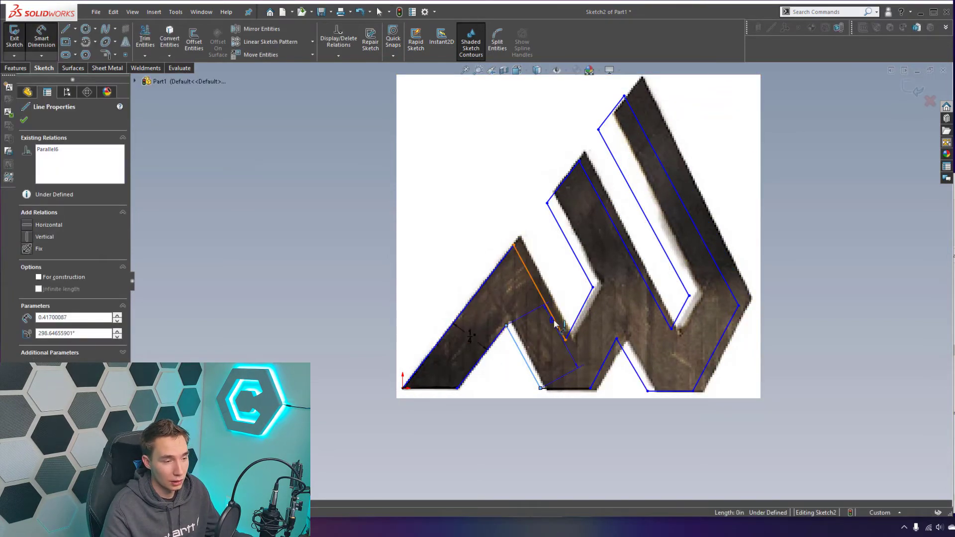
pyautogui.click(542, 337)
pyautogui.write('1/4')
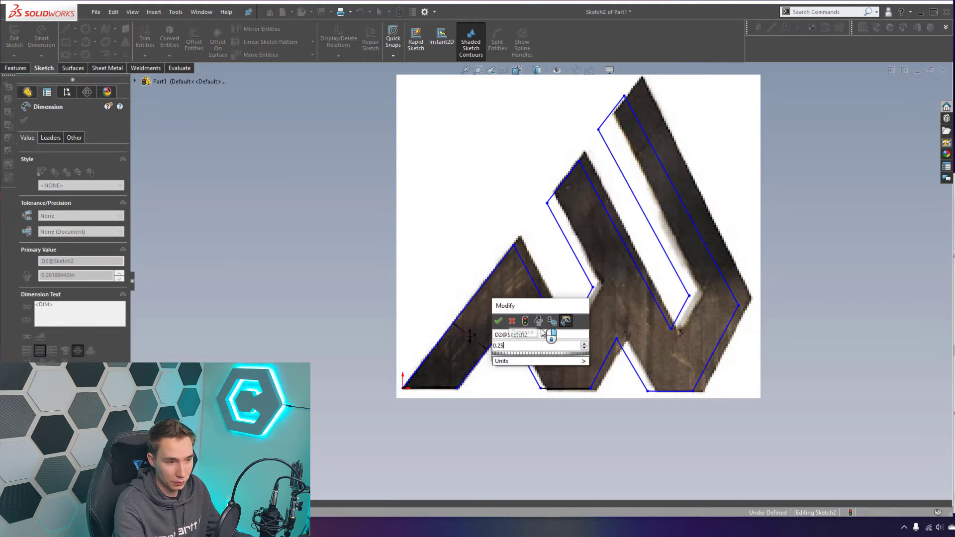
pyautogui.press('Return')
pyautogui.press('Escape')
pyautogui.moveTo(513, 247)
pyautogui.mouseDown()
pyautogui.moveTo(526, 236)
pyautogui.moveTo(520, 242)
pyautogui.mouseUp()
pyautogui.press('Escape')
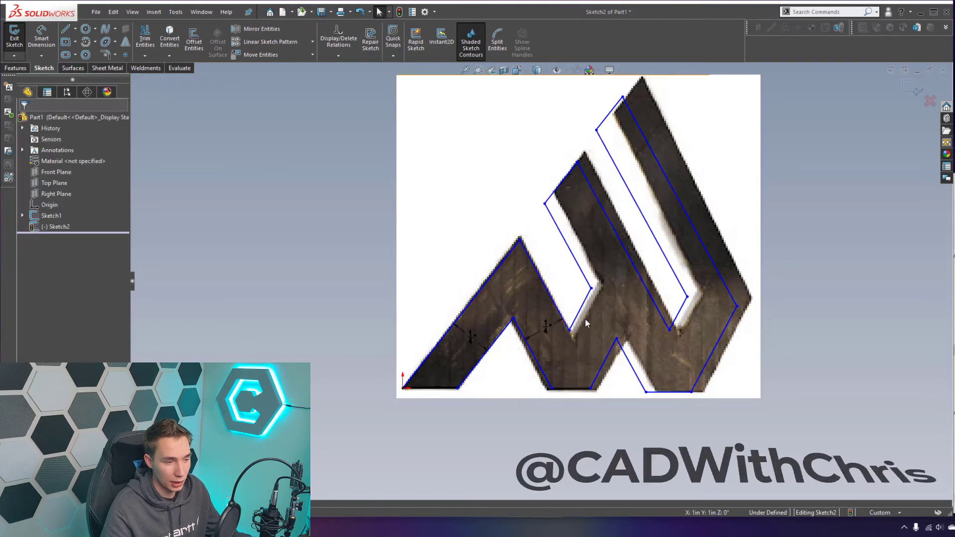
pyautogui.press('d')
pyautogui.click(582, 311)
pyautogui.click(613, 354)
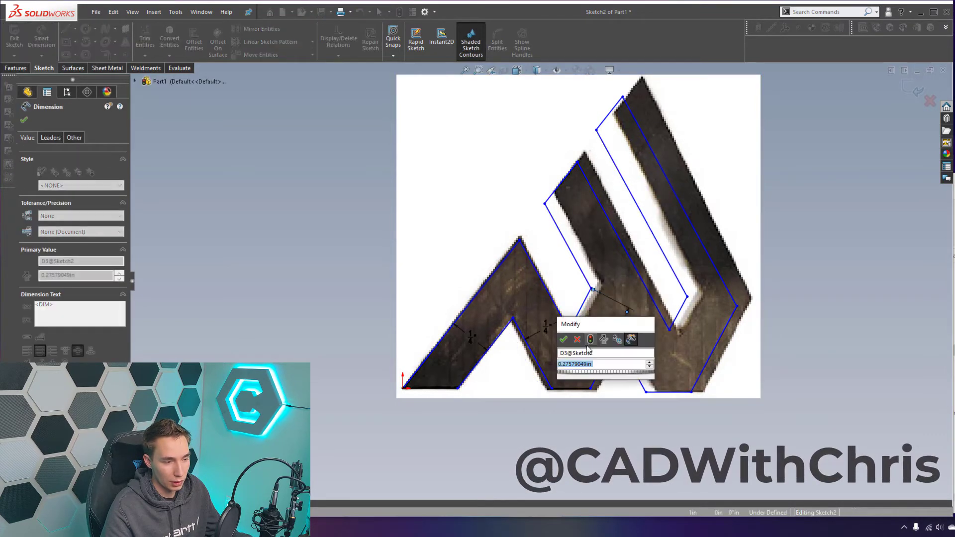
pyautogui.press('Escape')
pyautogui.press('Escape')
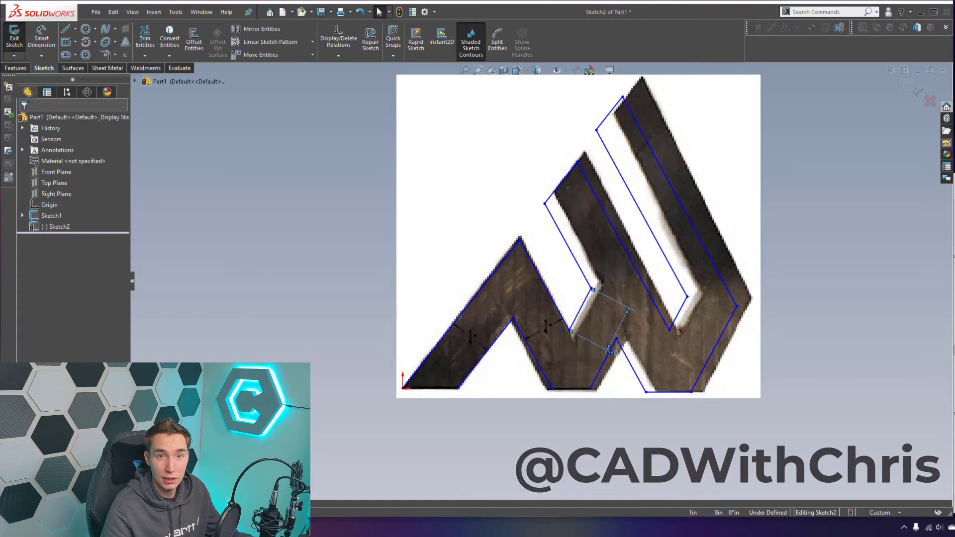
pyautogui.click(580, 314)
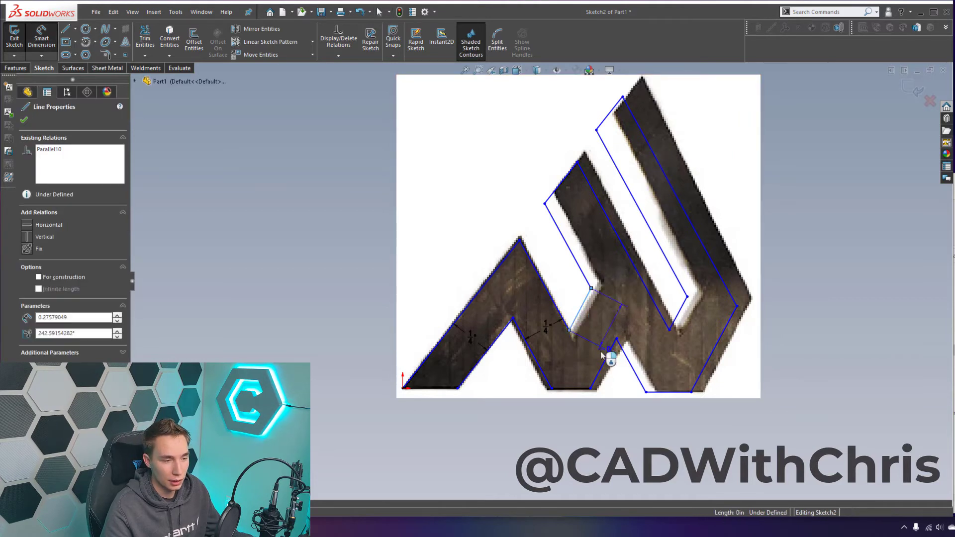
pyautogui.press('Escape')
pyautogui.press('Escape')
# Move the second bottom notch's peak and its left base corner onto the matching corners of the picture
pyautogui.moveTo(618, 340); pyautogui.dragTo(622, 336)
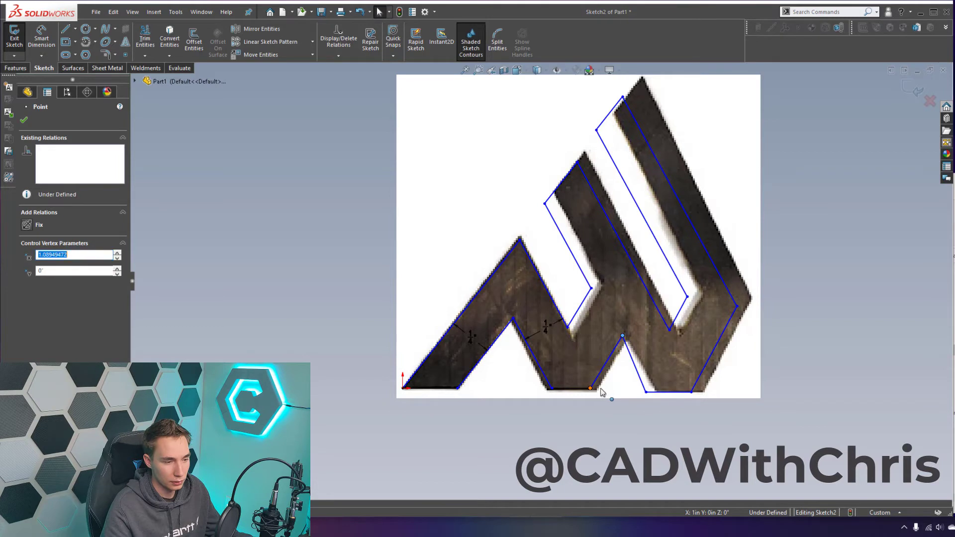
pyautogui.moveTo(592, 389); pyautogui.dragTo(597, 389)
pyautogui.press('Escape')
# Dimension the thickness between the second bottom notch's left edge and the first upper notch's short edge as 0.25 in
pyautogui.moveTo(616, 369); pyautogui.dragTo(609, 355, button='right')
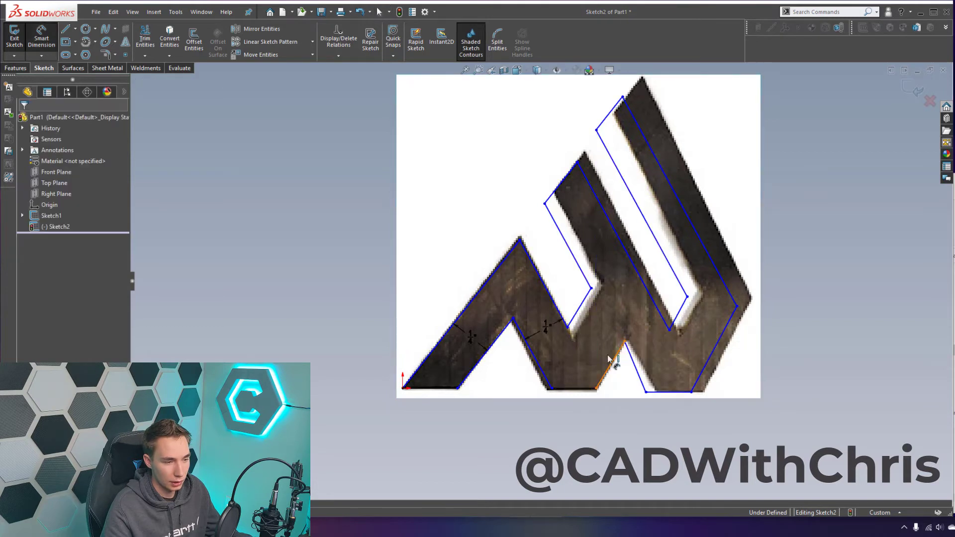
pyautogui.click(609, 358)
pyautogui.click(581, 366)
pyautogui.write('0.')
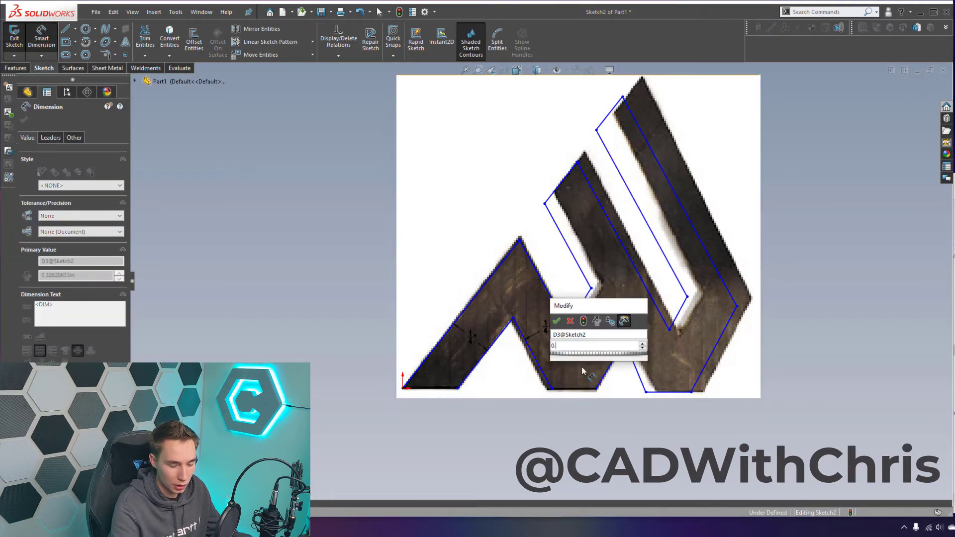
pyautogui.write('25')
pyautogui.press('Return')
# Dimension the middle bar's thickness between its two long edges as 0.25 in
pyautogui.click(577, 253)
pyautogui.click(623, 236)
pyautogui.click(603, 246)
pyautogui.write('0.25')
pyautogui.press('Return')
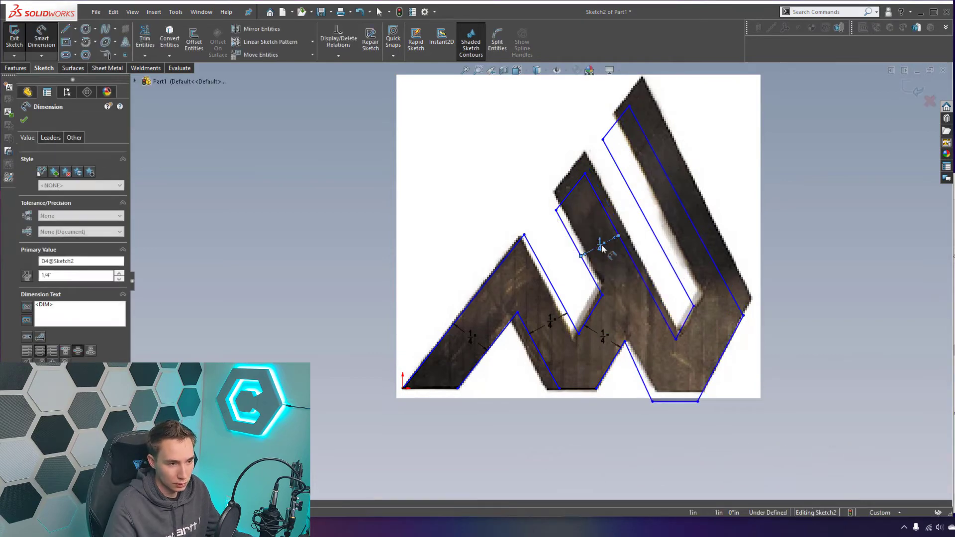
# Dimension the widths of both upper gaps between the bars as 0.25 in
pyautogui.click(649, 290)
pyautogui.click(668, 260)
pyautogui.click(664, 268)
pyautogui.write('0.25')
pyautogui.press('Return')
pyautogui.click(588, 269)
pyautogui.click(547, 275)
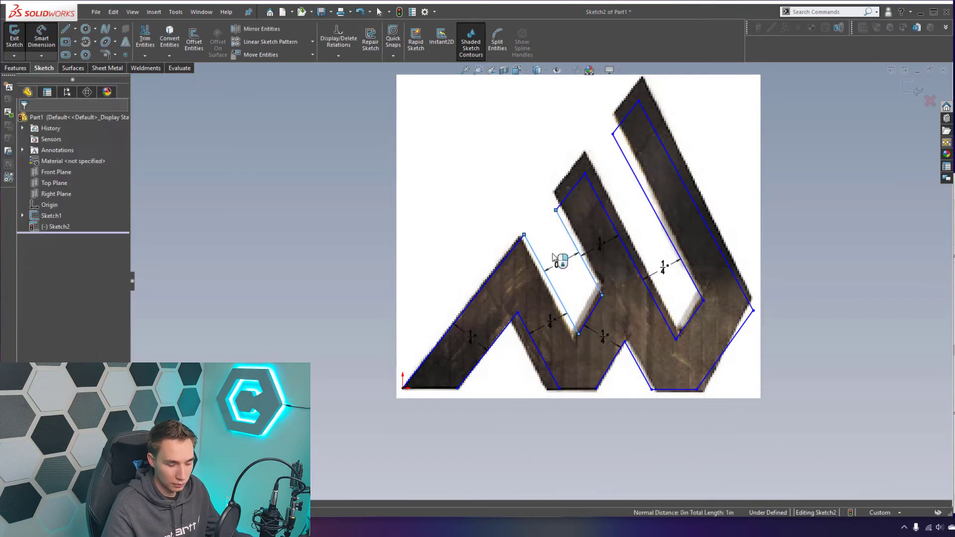
pyautogui.click(554, 258)
pyautogui.write('0.25')
pyautogui.press('Return')
# Dimension the rightmost bar's thickness between its two long edges as 0.25 in
pyautogui.click(667, 228)
pyautogui.click(706, 216)
pyautogui.click(684, 224)
pyautogui.write('0.25')
pyautogui.press('Return')
pyautogui.press('Escape')
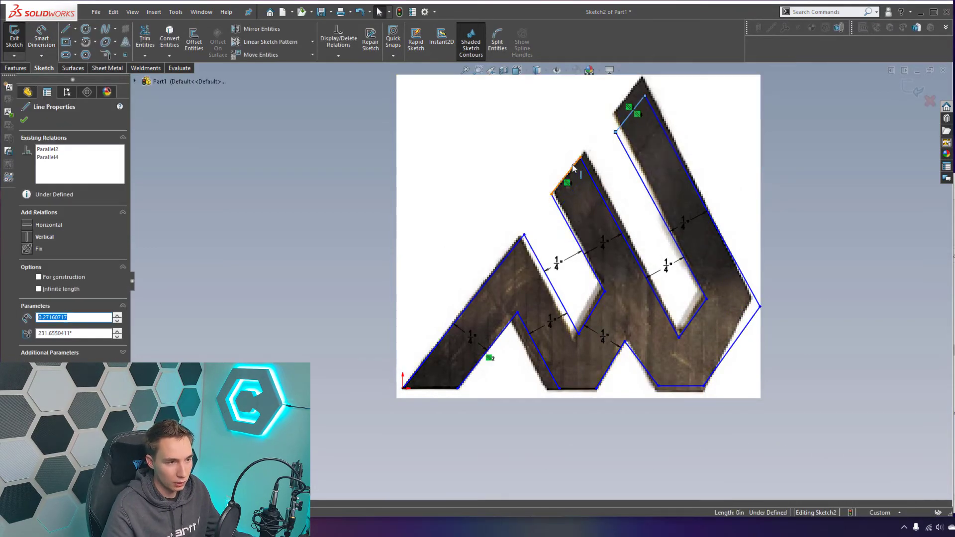
# Make the slanted ends of the two tall bars parallel to the leftmost bar's outer edge
pyautogui.keyDown('ctrl'); pyautogui.click(573, 168); pyautogui.keyUp('ctrl')
pyautogui.keyDown('ctrl'); pyautogui.click(511, 252); pyautogui.keyUp('ctrl')
pyautogui.click(567, 214)
# Make both upper notches' short edges parallel to the lower right outer edge and move the outline's rightmost corner closer to the picture
pyautogui.click(738, 340)
pyautogui.keyDown('ctrl'); pyautogui.click(693, 319); pyautogui.keyUp('ctrl')
pyautogui.click(783, 275)
pyautogui.moveTo(710, 302); pyautogui.dragTo(697, 290)
pyautogui.click(681, 314)
pyautogui.keyDown('ctrl'); pyautogui.click(736, 339); pyautogui.keyUp('ctrl')
pyautogui.keyDown('ctrl'); pyautogui.click(589, 318); pyautogui.keyUp('ctrl')
pyautogui.click(678, 276)
pyautogui.moveTo(761, 317); pyautogui.dragTo(756, 304)
pyautogui.click(782, 304)
# Dimension the angle between the first bottom notch's right edge and the middle bottom edge as 116 degrees
pyautogui.press('d')
pyautogui.click(547, 371)
pyautogui.click(573, 389)
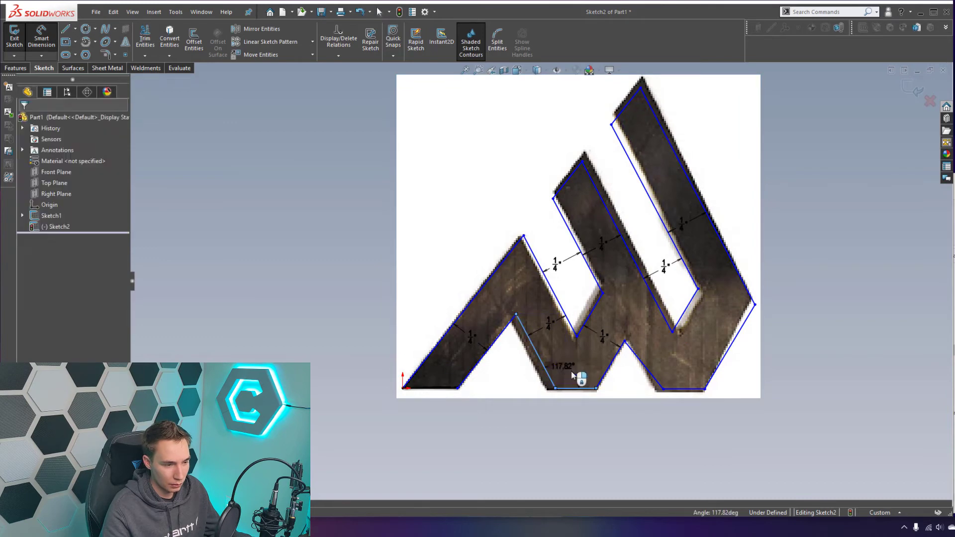
pyautogui.click(572, 377)
pyautogui.write('116')
pyautogui.press('Return')
pyautogui.press('Escape')
# Move the first bottom notch's peak onto the picture and dimension the length of the leftmost bar's bottom edge
pyautogui.click(511, 319)
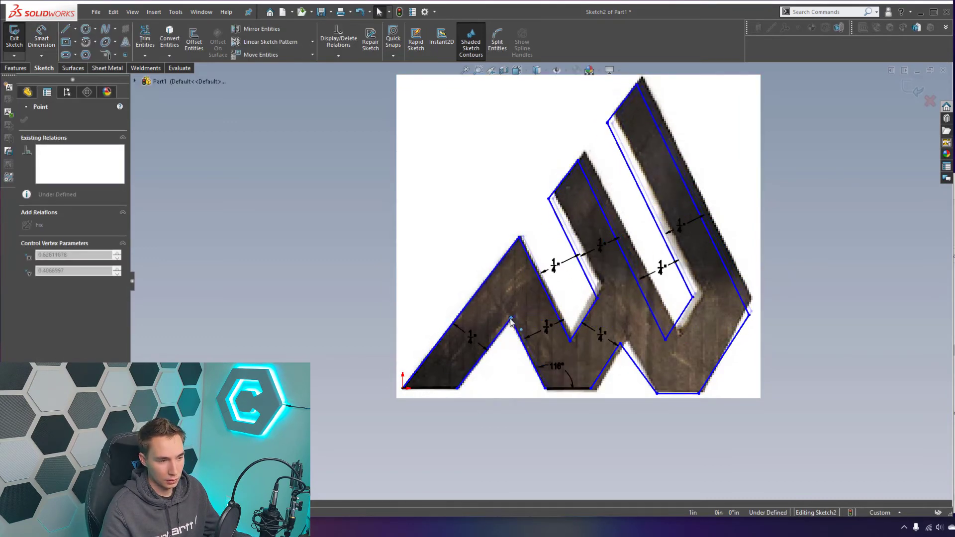
pyautogui.moveTo(511, 319)
pyautogui.mouseDown()
pyautogui.moveTo(504, 323)
pyautogui.moveTo(514, 319)
pyautogui.mouseUp()
pyautogui.click(494, 376)
pyautogui.press('d')
pyautogui.click(438, 388)
pyautogui.click(435, 397)
pyautogui.press('Return')
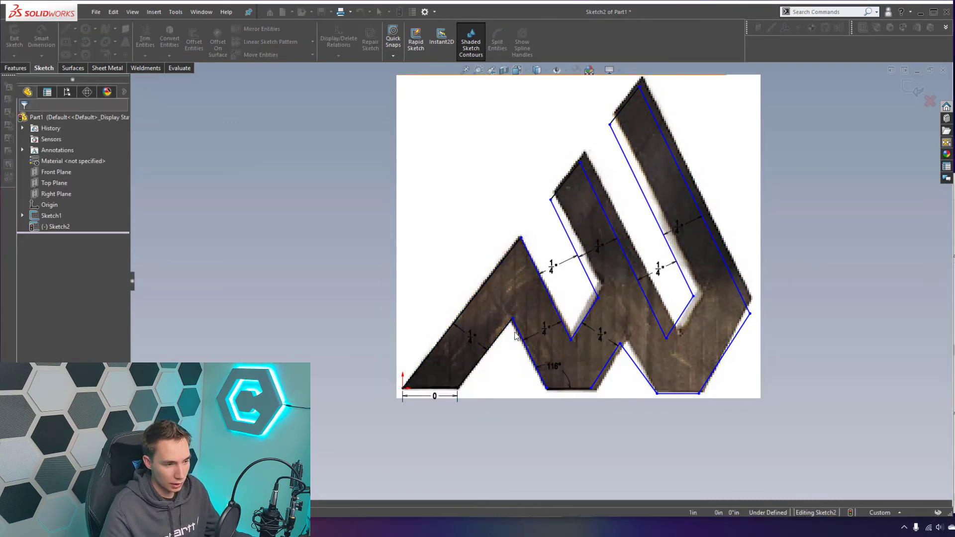
pyautogui.click(521, 337)
pyautogui.click(497, 354)
pyautogui.press('Escape')
pyautogui.press('Escape')
# Make the rightmost bottom edge collinear with the middle bottom edge
pyautogui.click(591, 388)
pyautogui.click(574, 389)
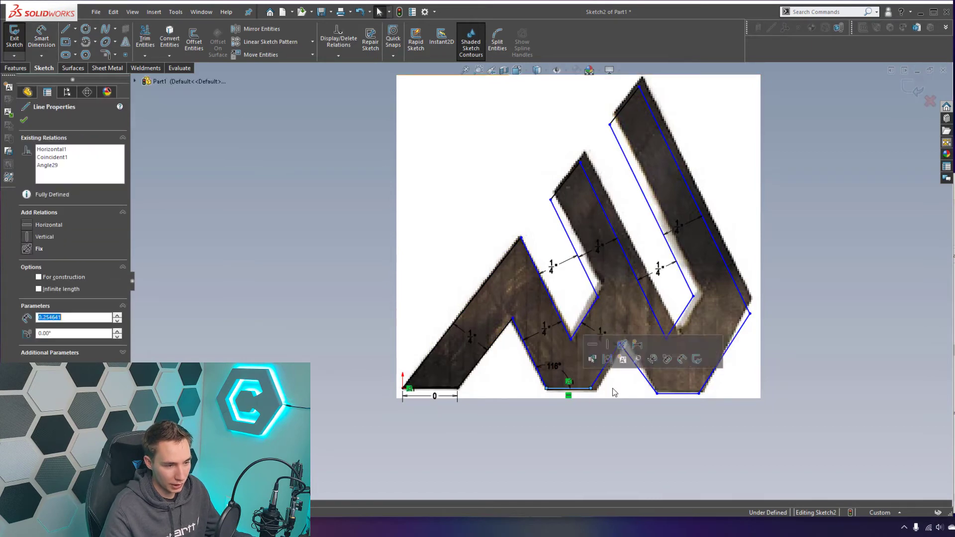
pyautogui.keyDown('ctrl'); pyautogui.click(691, 393); pyautogui.keyUp('ctrl')
pyautogui.click(785, 345)
pyautogui.click(684, 393)
pyautogui.keyDown('ctrl'); pyautogui.click(572, 389); pyautogui.keyUp('ctrl')
pyautogui.click(621, 345)
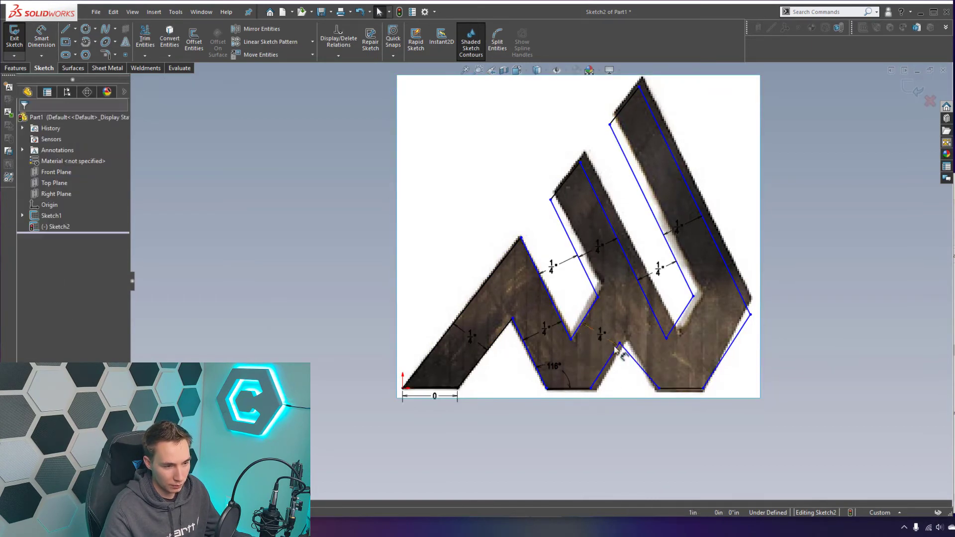
# Adjust the second bottom notch's peak and make its right edge parallel to the first bottom notch's right edge
pyautogui.moveTo(618, 345); pyautogui.dragTo(627, 342)
pyautogui.click(640, 364)
pyautogui.keyDown('ctrl'); pyautogui.click(532, 356); pyautogui.keyUp('ctrl')
pyautogui.click(620, 306)
pyautogui.scroll(1, 709, 300)
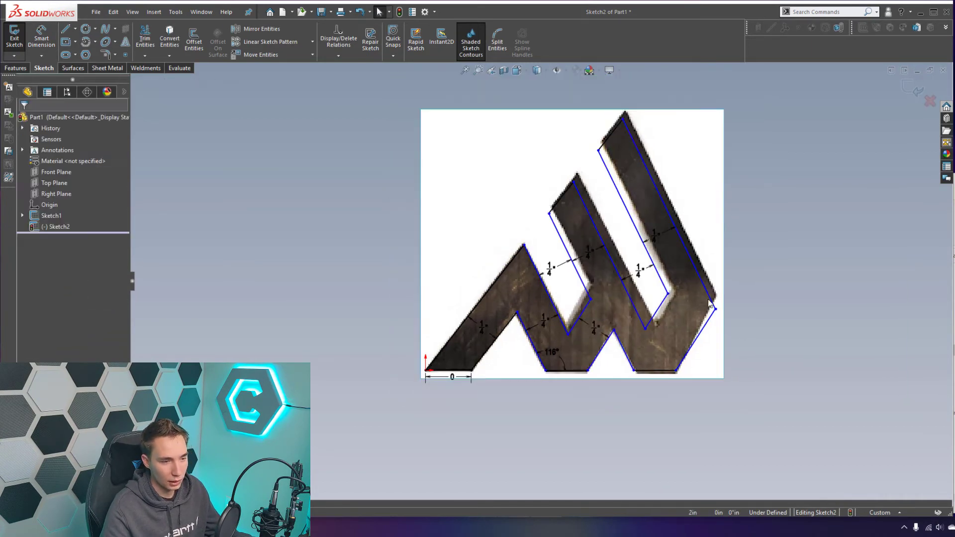
# Adjust the outline's rightmost corner and dimension the middle bottom edge's length as 0.25 in
pyautogui.moveTo(716, 309); pyautogui.dragTo(715, 303)
pyautogui.moveTo(588, 370); pyautogui.dragTo(588, 370)
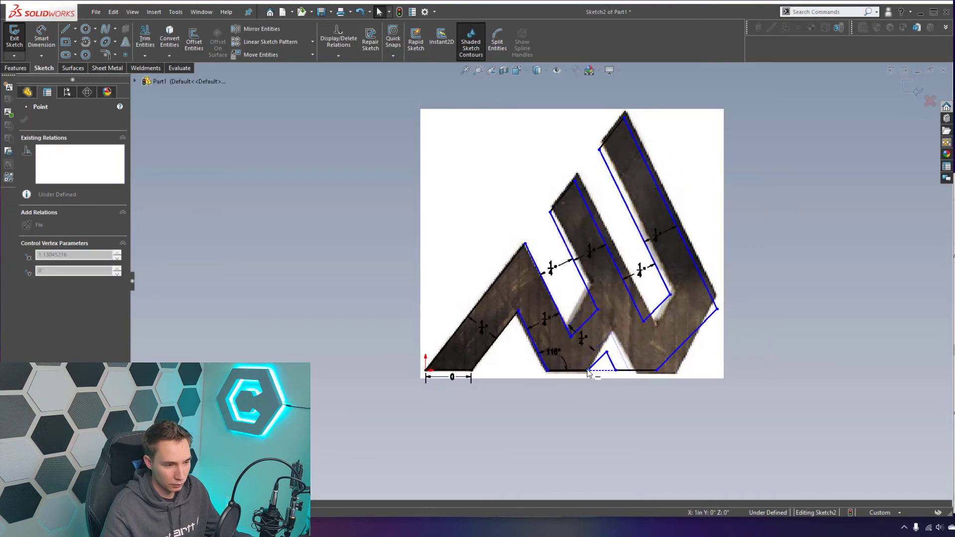
pyautogui.moveTo(588, 371); pyautogui.dragTo(587, 356, button='right')
pyautogui.click(567, 370)
pyautogui.click(561, 386)
pyautogui.write('.25')
pyautogui.press('Return')
pyautogui.press('Escape')
# Move the second bottom notch's right base corner, the second upper notch's lowest corner and the rightmost corner onto the picture
pyautogui.moveTo(610, 352)
pyautogui.mouseDown()
pyautogui.moveTo(629, 341)
pyautogui.moveTo(637, 371)
pyautogui.mouseUp()
pyautogui.moveTo(648, 329); pyautogui.dragTo(649, 321)
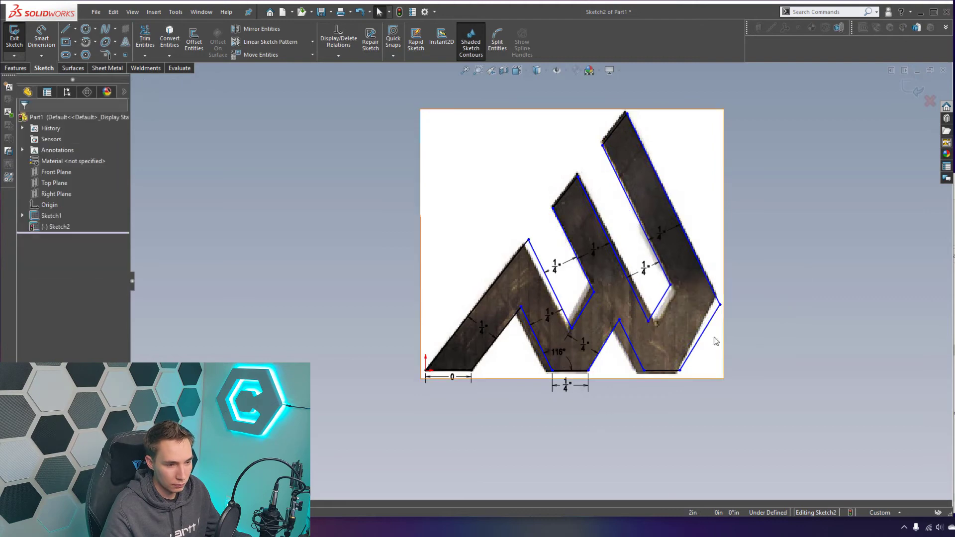
pyautogui.moveTo(720, 305); pyautogui.dragTo(717, 296)
# Dimension the distance between the first bottom notch's two base corners
pyautogui.moveTo(554, 372); pyautogui.dragTo(555, 356, button='right')
pyautogui.click(553, 370)
pyautogui.click(471, 371)
pyautogui.click(507, 390)
pyautogui.press('Return')
pyautogui.press('Escape')
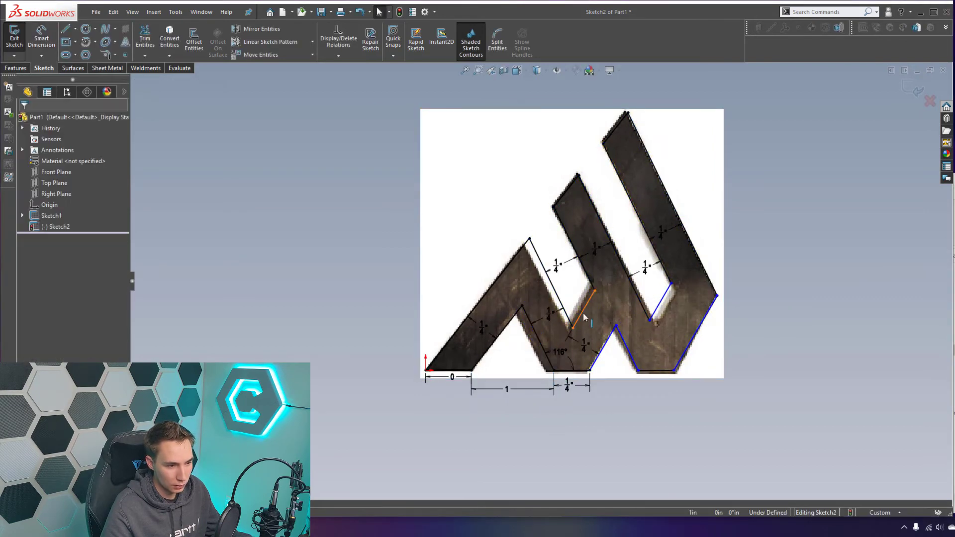
# Align the second bottom notch's right base corner with the picture and dimension the notch's base width
pyautogui.moveTo(595, 291); pyautogui.dragTo(596, 292)
pyautogui.moveTo(638, 371); pyautogui.dragTo(637, 371)
pyautogui.moveTo(637, 372); pyautogui.dragTo(637, 355, button='right')
pyautogui.click(591, 370)
pyautogui.click(613, 388)
pyautogui.press('Return')
pyautogui.press('Escape')
# Adjust the second bottom notch's peak and dimension the angle between its left edge and the middle bottom edge
pyautogui.moveTo(616, 327); pyautogui.dragTo(613, 324)
pyautogui.click(577, 371)
pyautogui.click(556, 339)
pyautogui.press('Return')
pyautogui.press('Escape')
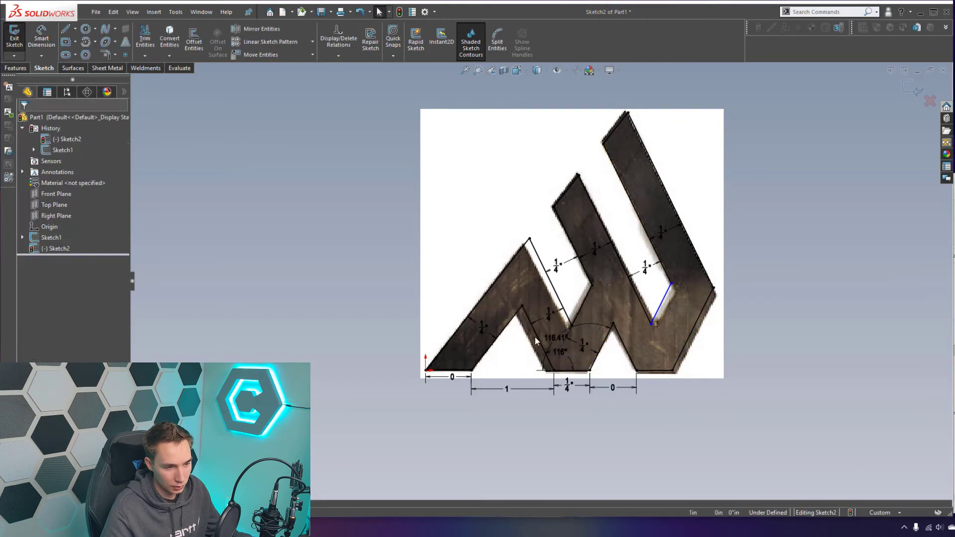
# Adjust the second upper notch's short edge and dimension its distance to the lower right outer edge
pyautogui.moveTo(661, 303); pyautogui.dragTo(664, 306)
pyautogui.click(665, 307)
pyautogui.click(708, 299)
pyautogui.click(705, 259)
pyautogui.press('Return')
pyautogui.press('Escape')
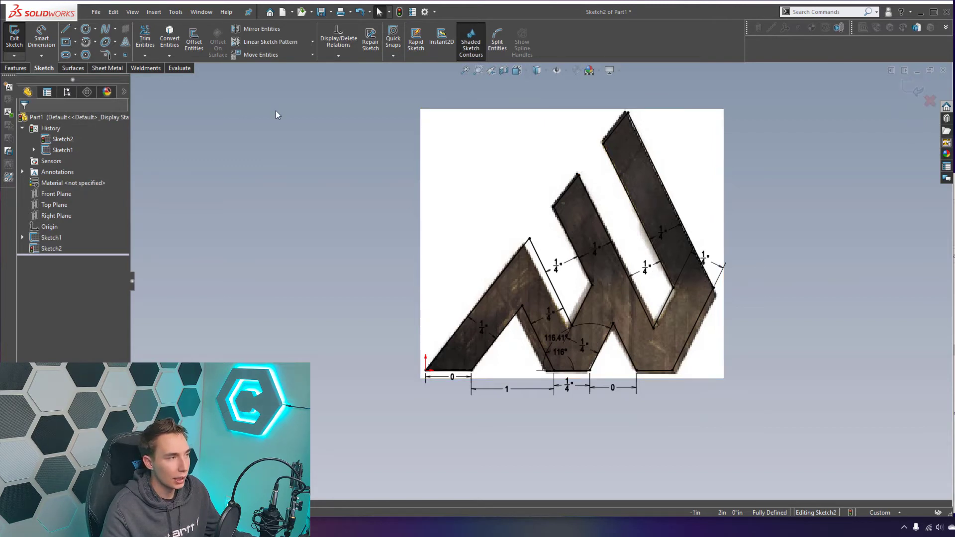
# Extrude the logo outline as a blind boss with a depth of 3/16 in
pyautogui.click(15, 68)
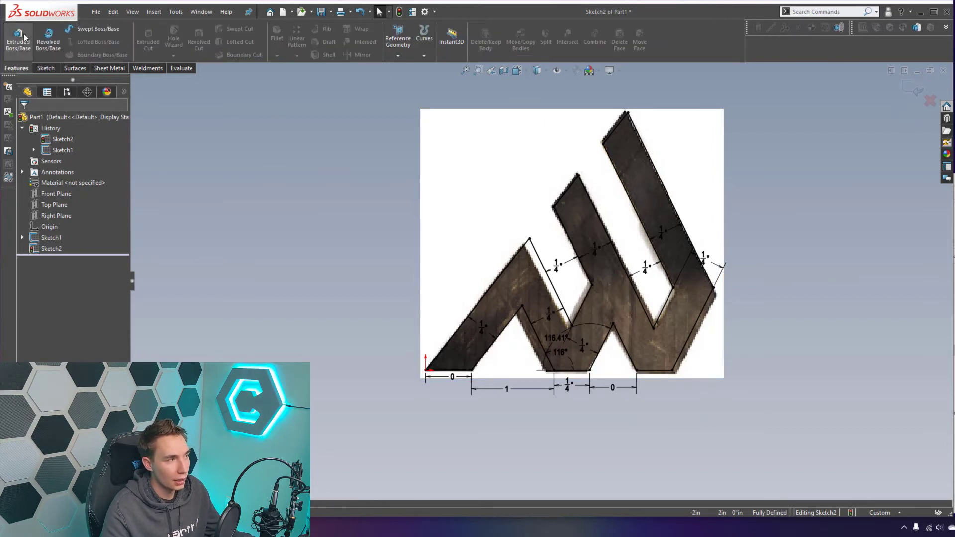
pyautogui.click(18, 37)
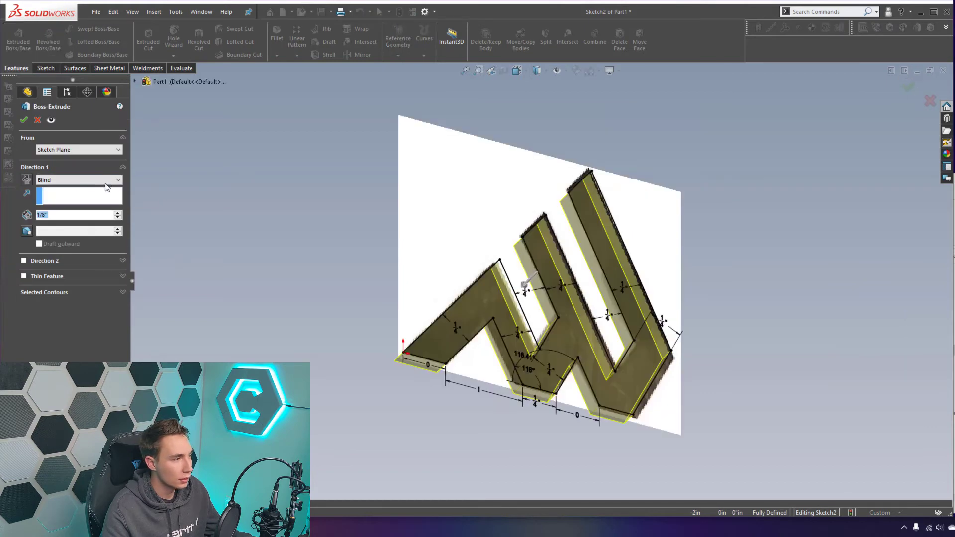
pyautogui.click(117, 213)
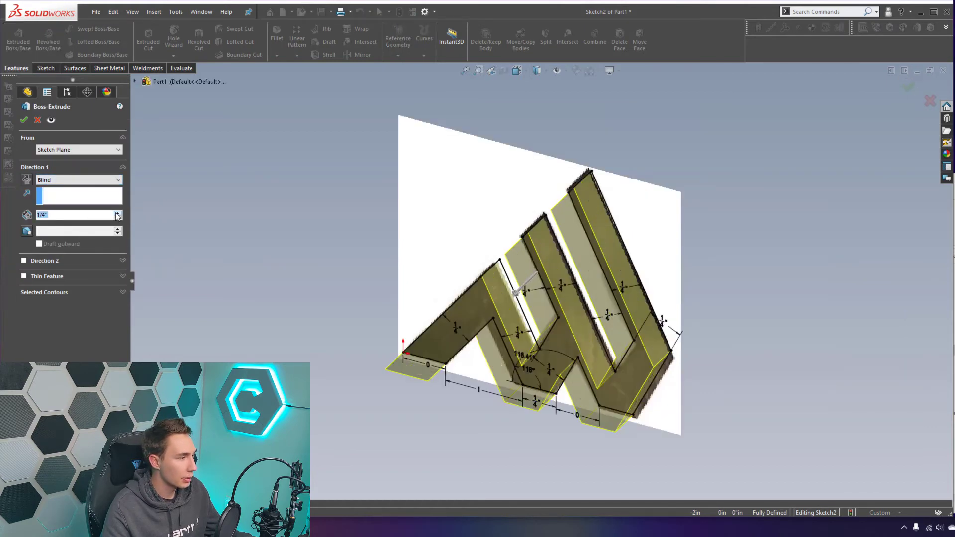
pyautogui.click(117, 213)
pyautogui.moveTo(393, 233); pyautogui.dragTo(492, 190, button='middle')
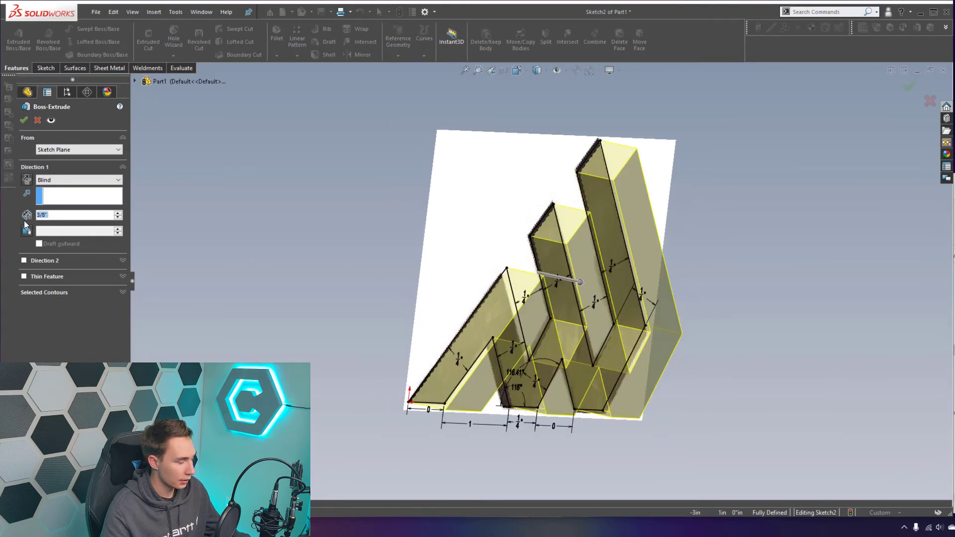
pyautogui.write('3/16')
pyautogui.press('Return')
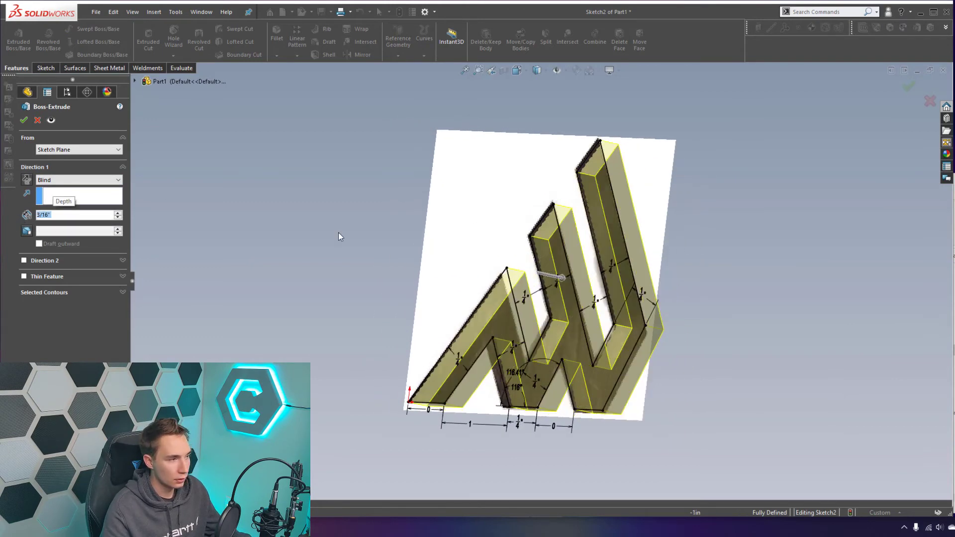
pyautogui.click(24, 120)
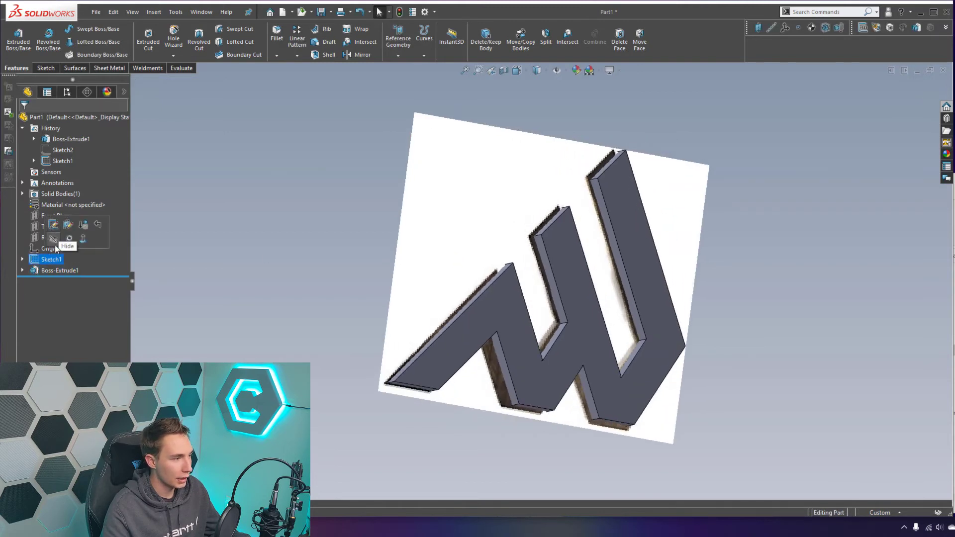
# Hide Sketch1 with the reference picture and show the extruded logo in the front view
pyautogui.click(54, 239)
pyautogui.hotkey('ctrl', '1')
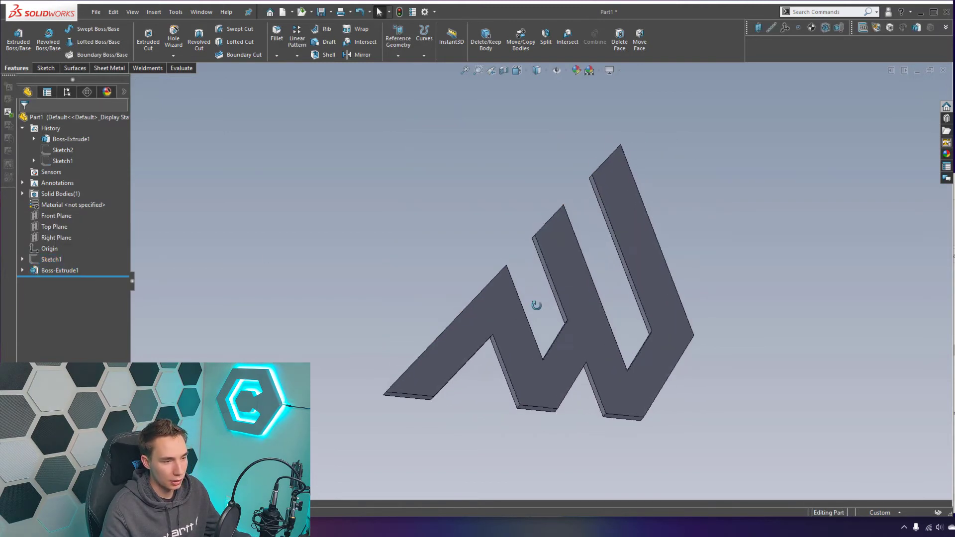
pyautogui.press('space')
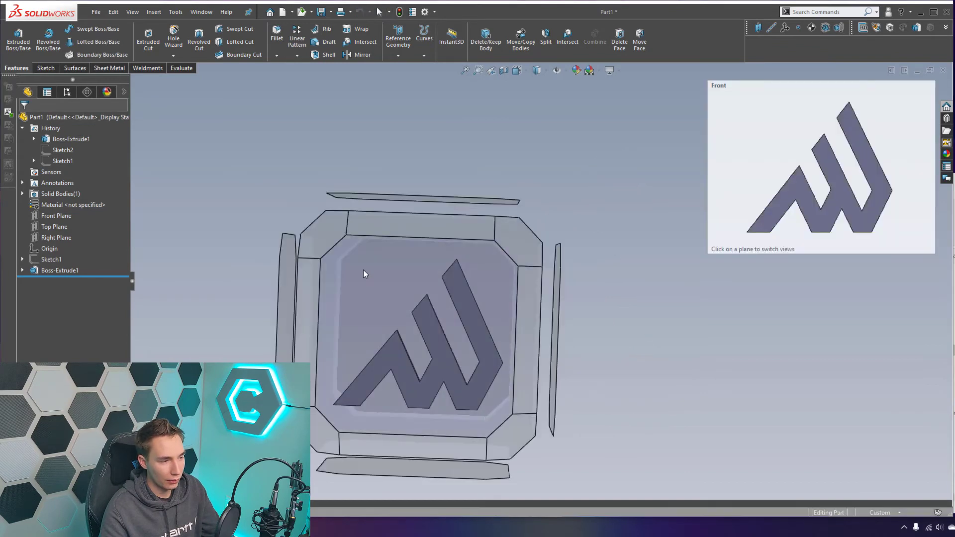
pyautogui.click(365, 273)
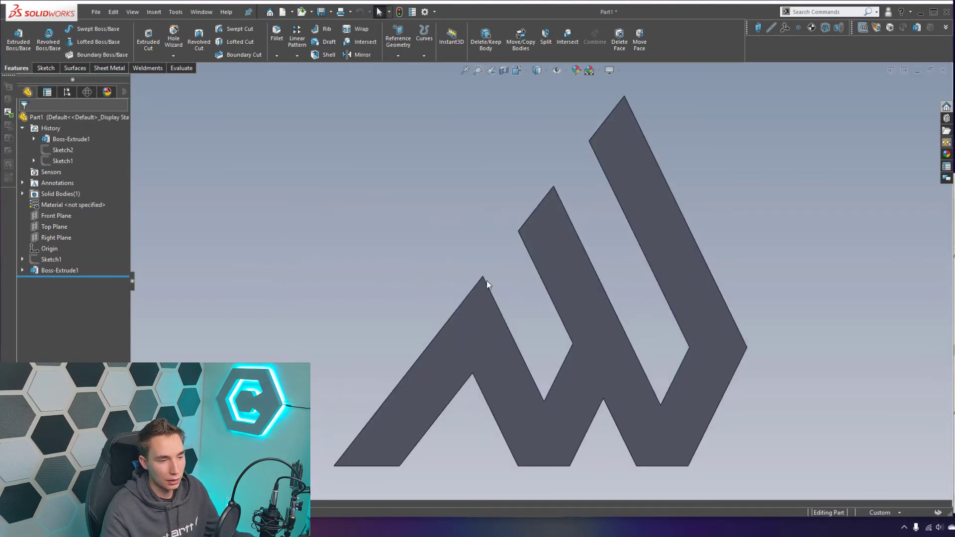
pyautogui.press('f')
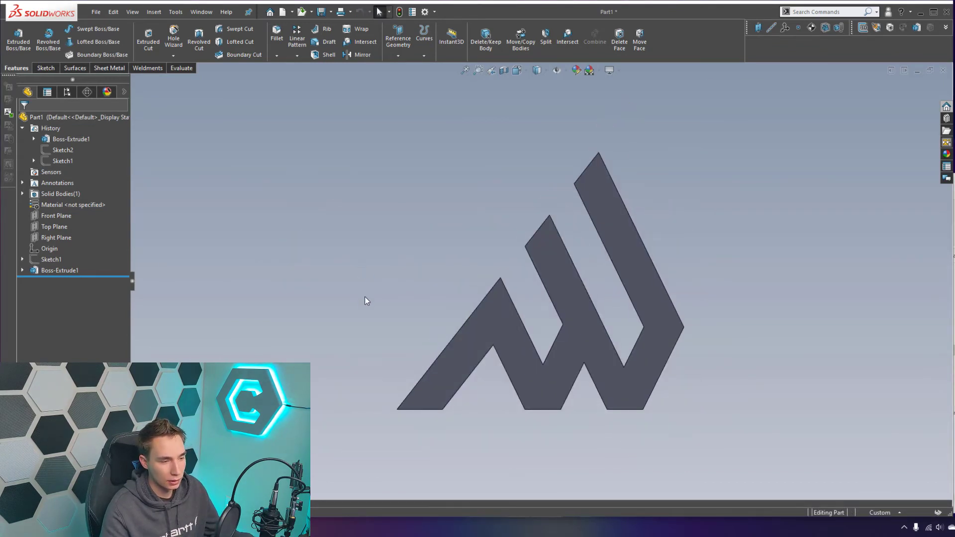
pyautogui.click(366, 296)
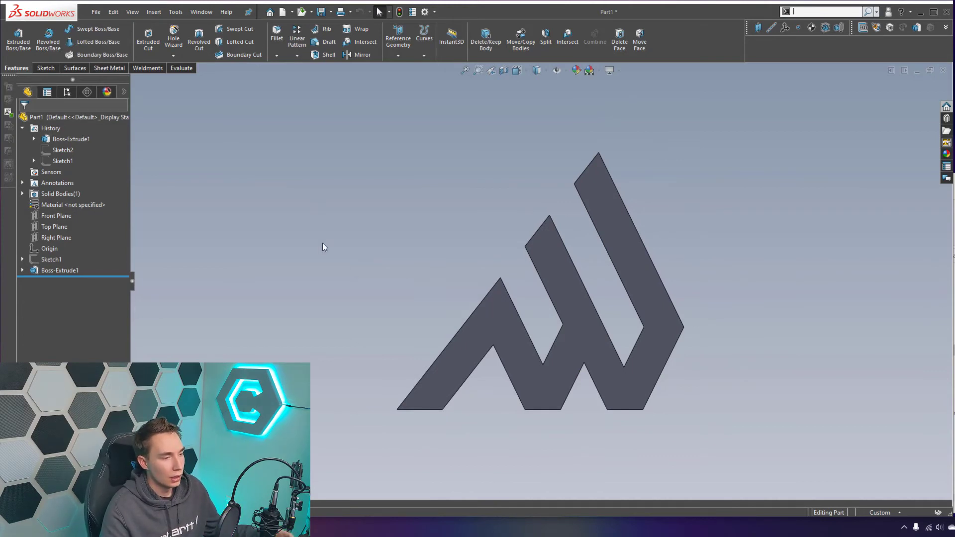
# Fillet all the corner edges running through the logo's thickness with a symmetric radius of 1/16 in
pyautogui.click(276, 34)
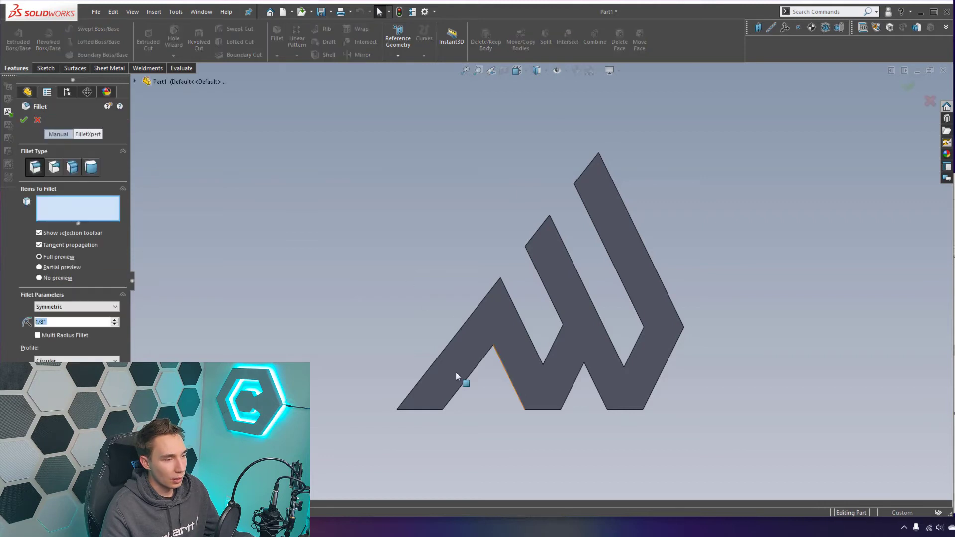
pyautogui.moveTo(412, 386); pyautogui.dragTo(438, 401, button='middle')
pyautogui.scroll(-5, 437, 402)
pyautogui.click(437, 400)
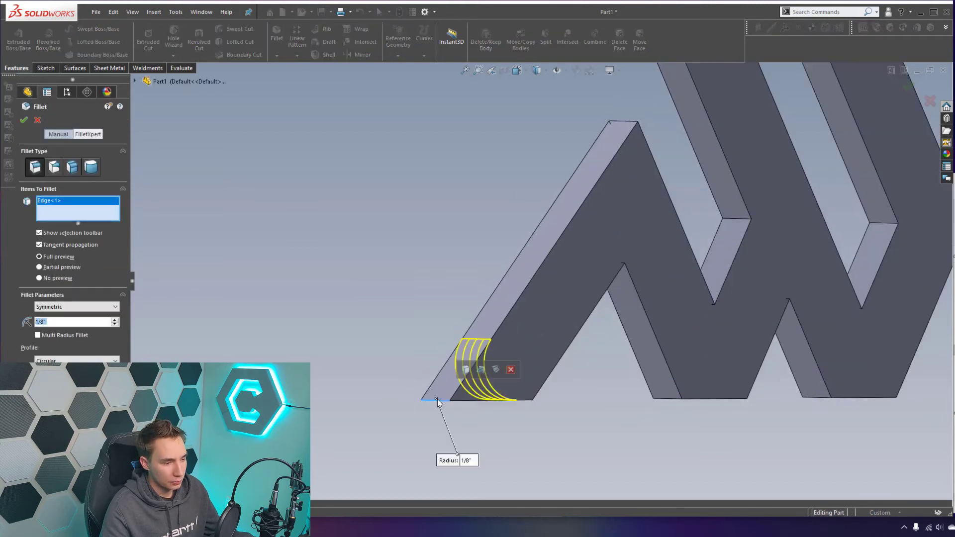
pyautogui.click(466, 370)
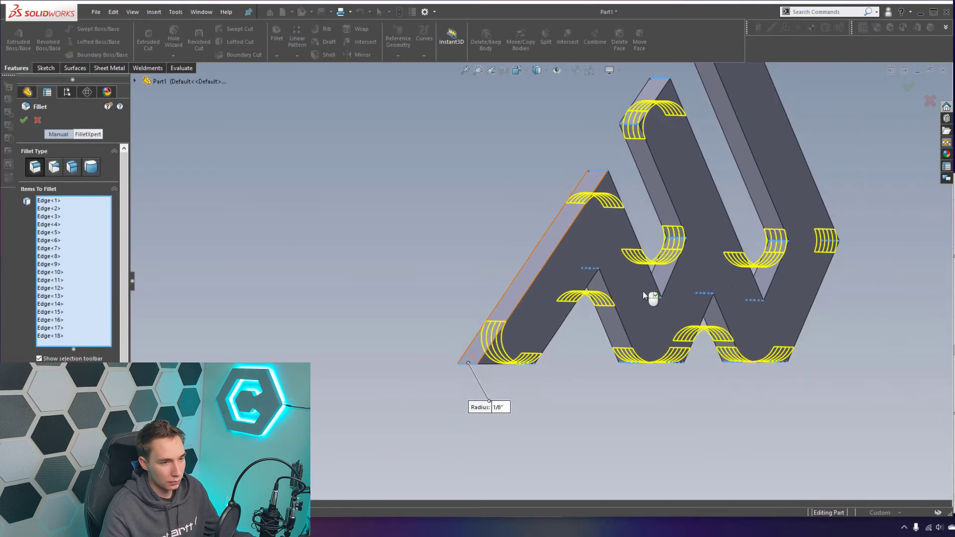
pyautogui.hotkey('ctrl', '1')
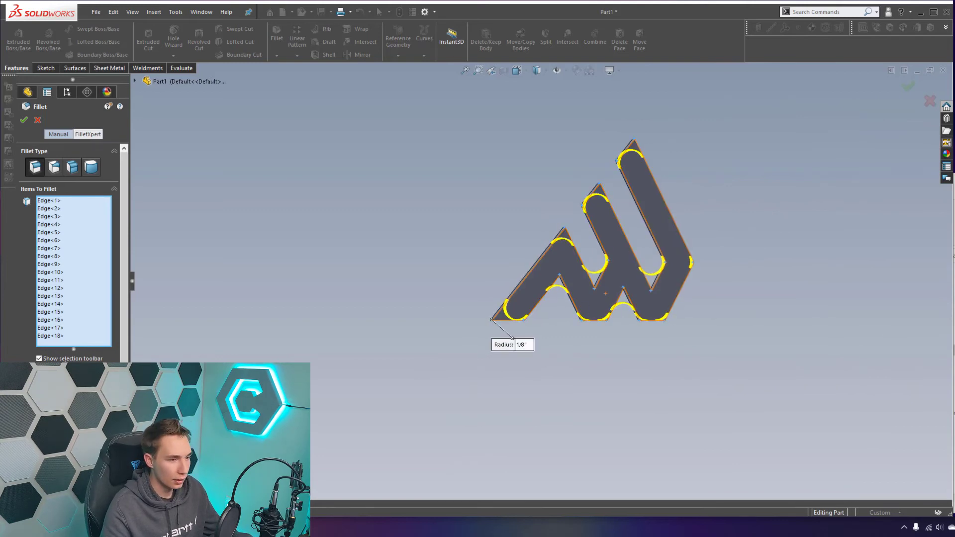
pyautogui.scroll(-3, 588, 352)
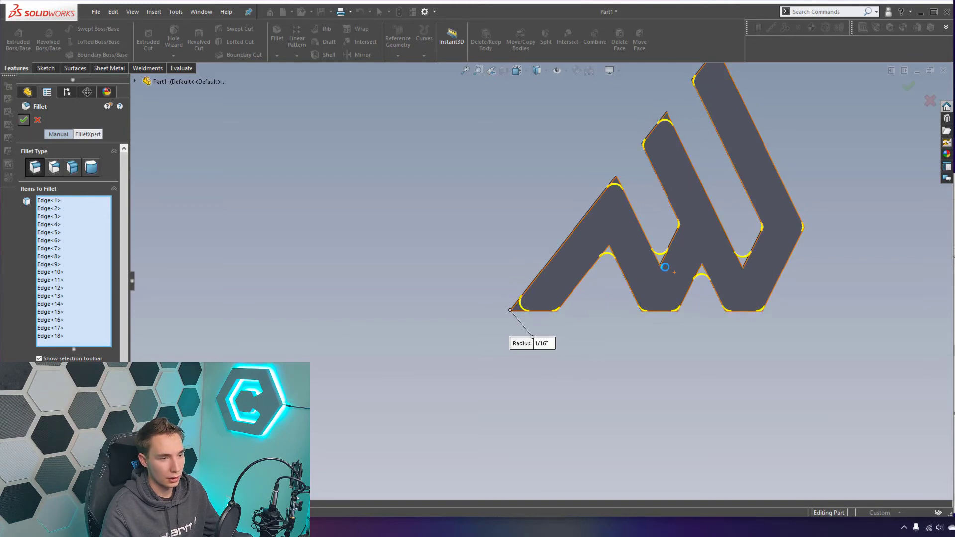
pyautogui.press('Return')
pyautogui.scroll(2, 669, 245)
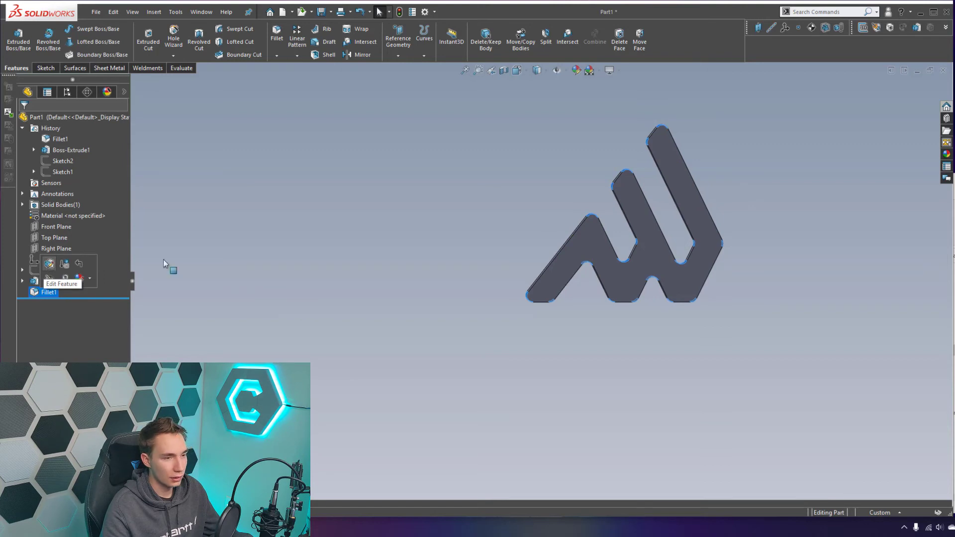
# Edit the existing corner fillet and set its radius to 1/32 in
pyautogui.press('Escape')
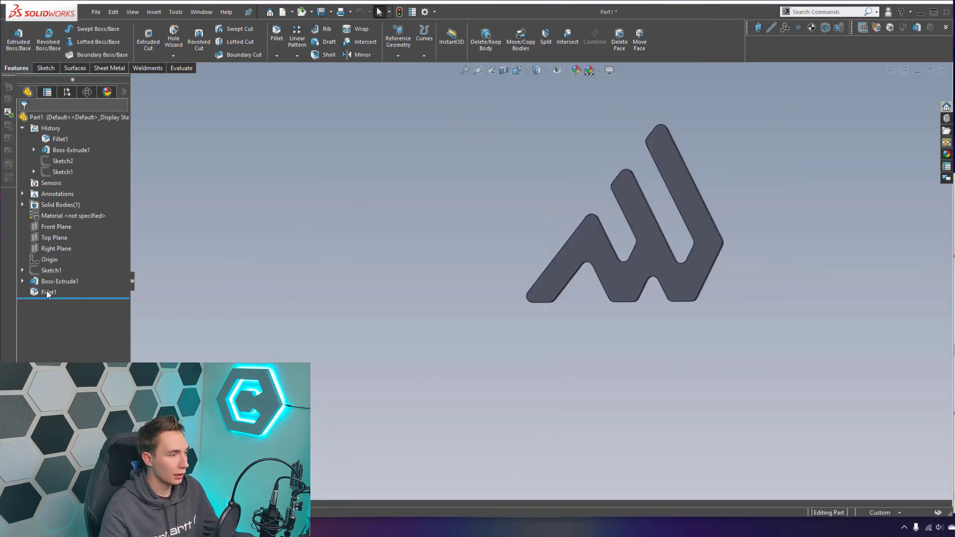
pyautogui.click(46, 291)
pyautogui.click(57, 269)
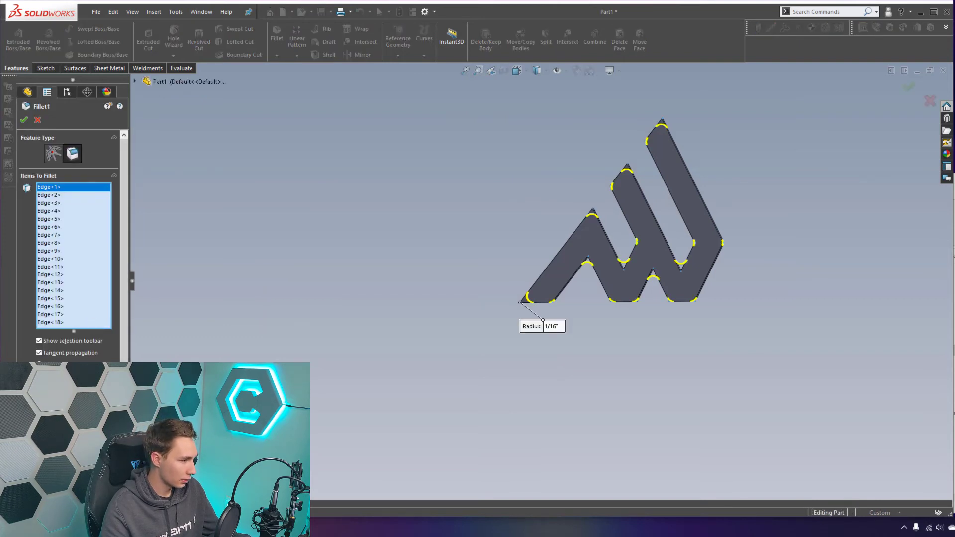
pyautogui.press('Return')
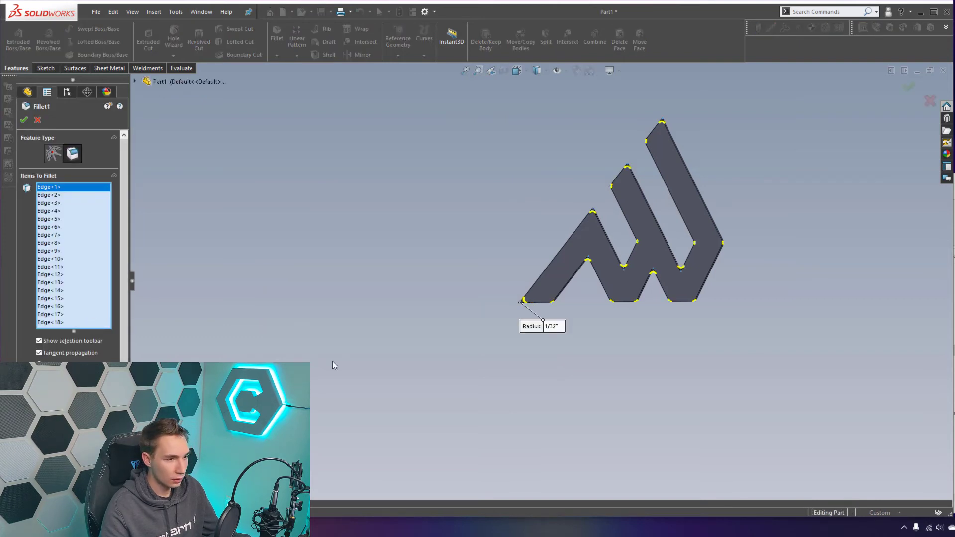
pyautogui.click(24, 120)
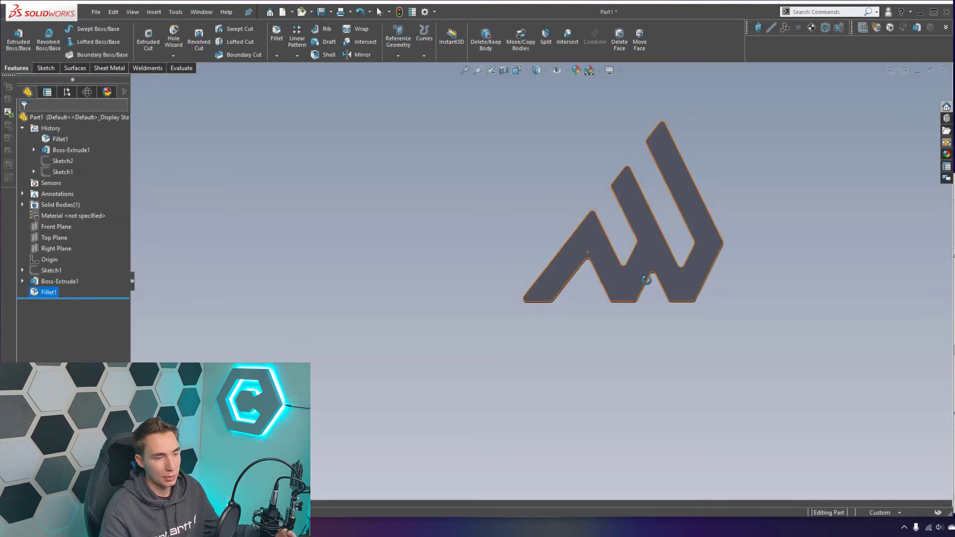
# Open a new sketch on the logo's flat front face, viewed straight on
pyautogui.click(538, 231)
pyautogui.moveTo(599, 243); pyautogui.dragTo(571, 269, button='middle')
pyautogui.rightClick(569, 270)
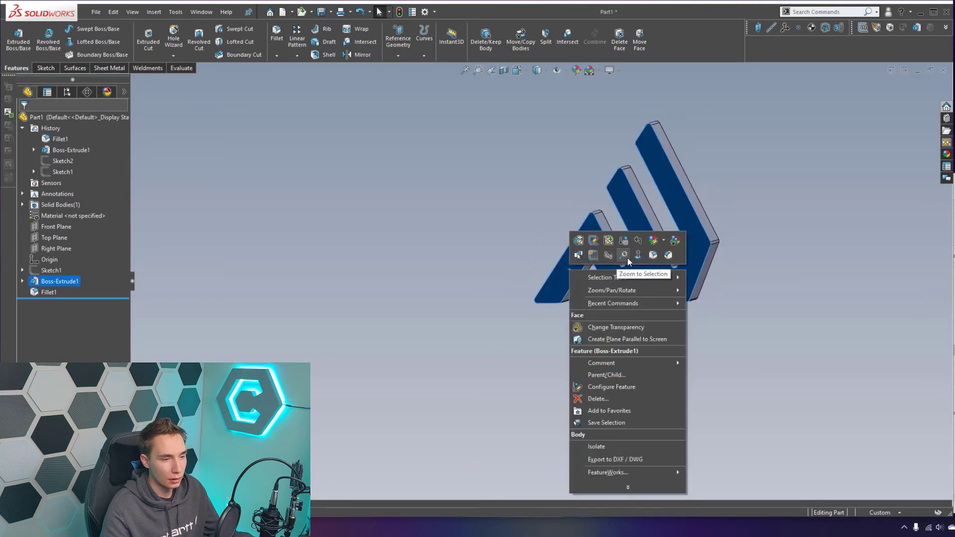
pyautogui.click(621, 260)
pyautogui.click(299, 267)
pyautogui.press('s')
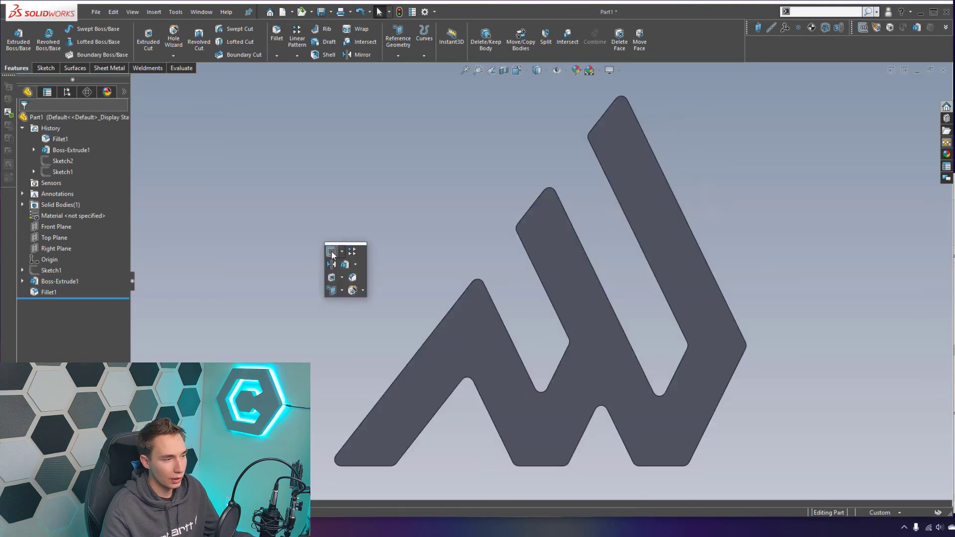
pyautogui.click(331, 252)
pyautogui.click(412, 401)
# Sketch a slanted construction line along the left leg, from its bottom edge to the right-hand edge of the first peak
pyautogui.press('s')
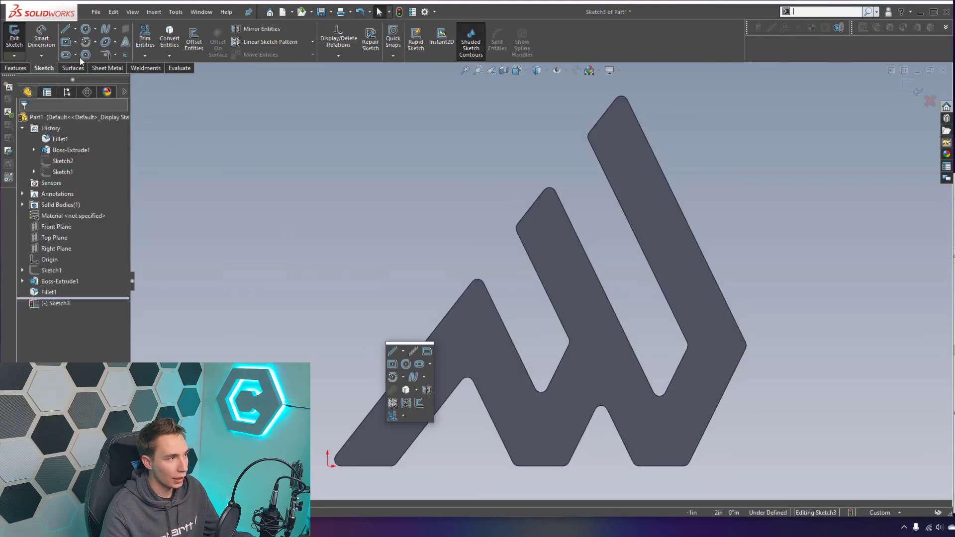
pyautogui.click(413, 352)
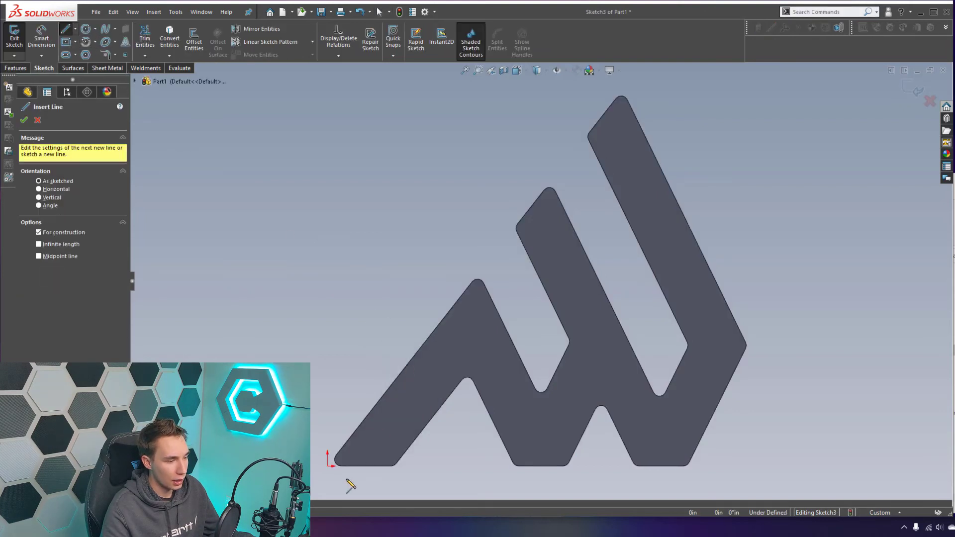
pyautogui.click(365, 466)
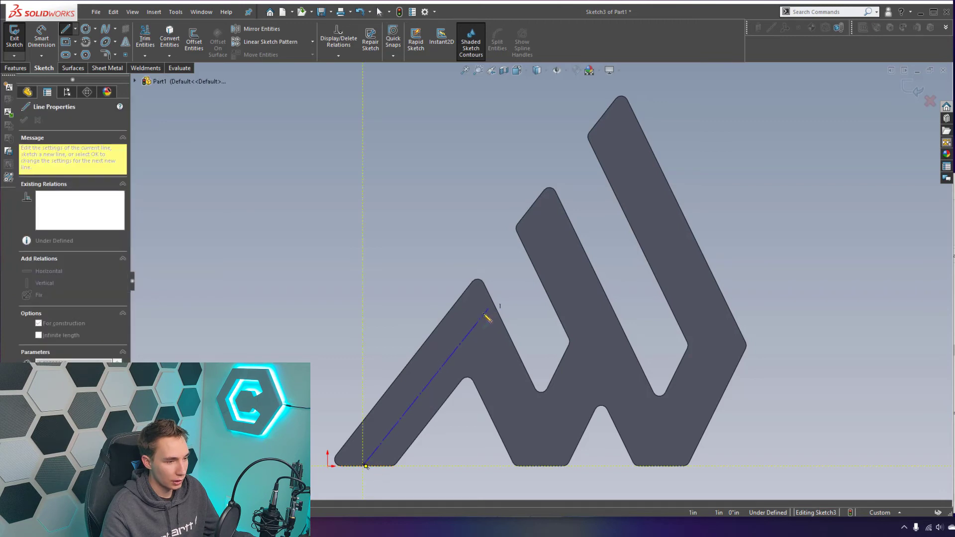
pyautogui.click(493, 301)
pyautogui.press('Escape')
# Sketch a short construction line across the left leg, perpendicular to and joining its two slanted edges
pyautogui.press('s')
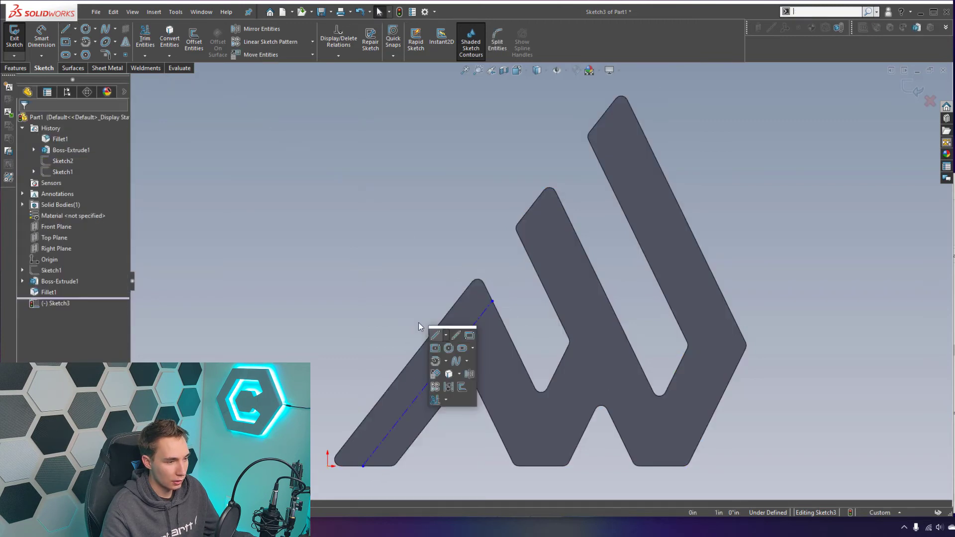
pyautogui.click(453, 336)
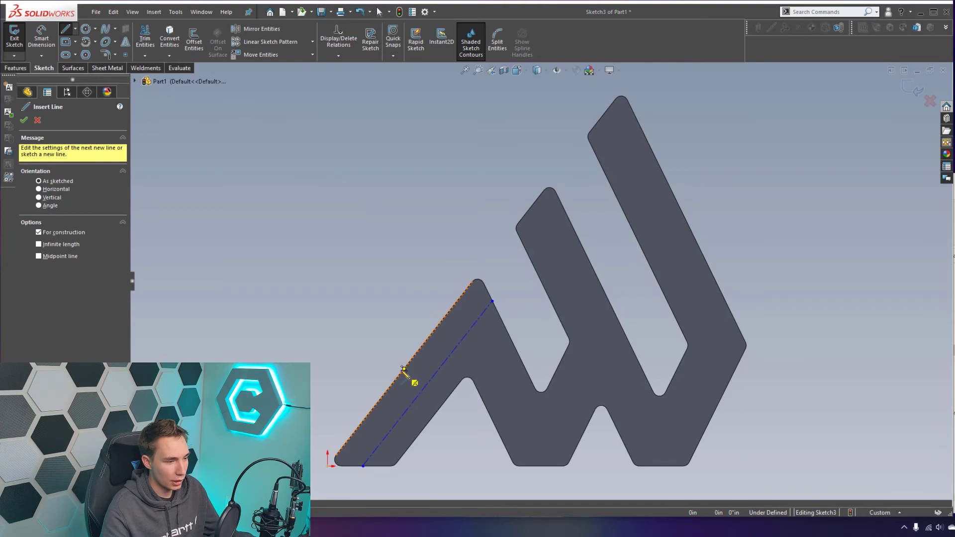
pyautogui.click(404, 369)
pyautogui.click(446, 401)
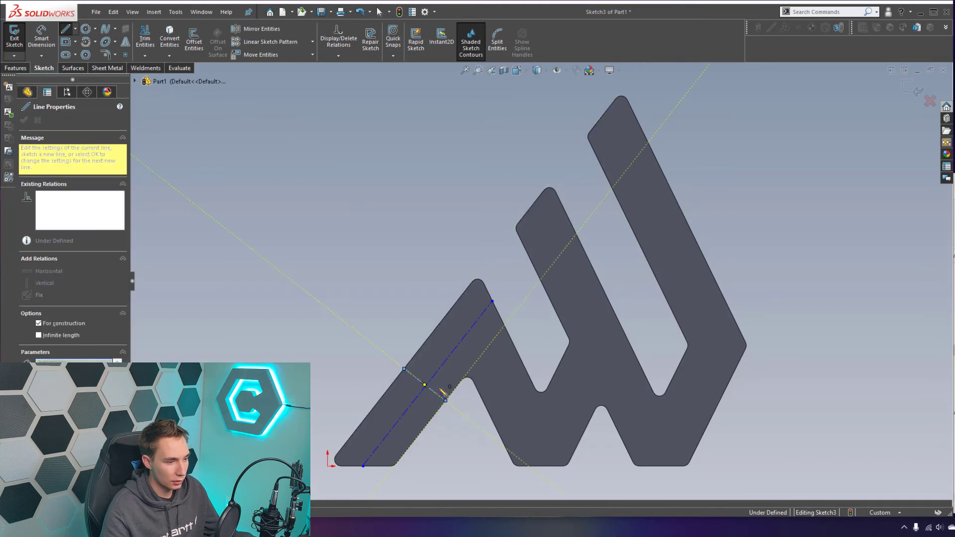
pyautogui.press('Escape')
# Delete the relation tying the long construction line's lower endpoint to the leg's bottom edge
pyautogui.rightClick(443, 398)
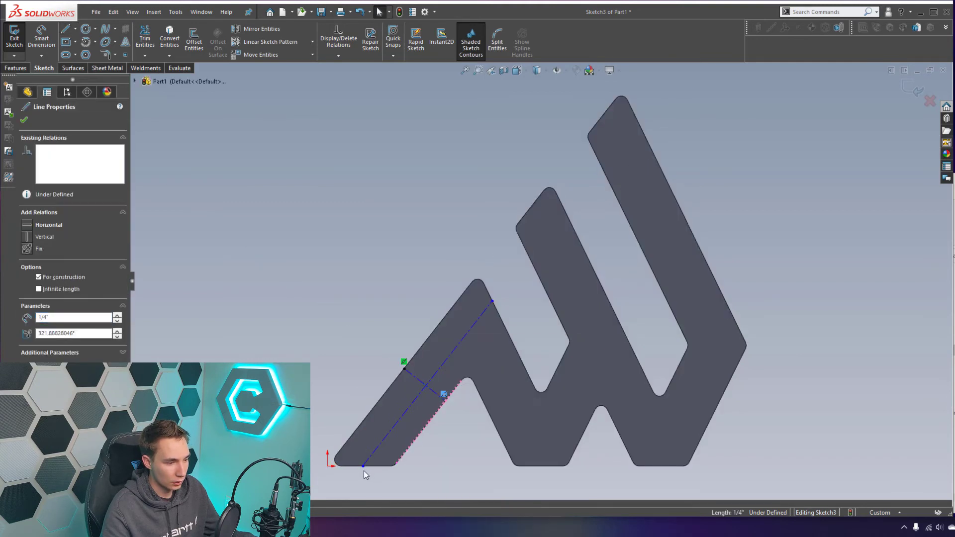
pyautogui.click(364, 468)
pyautogui.click(363, 473)
pyautogui.press('Delete')
pyautogui.click(423, 463)
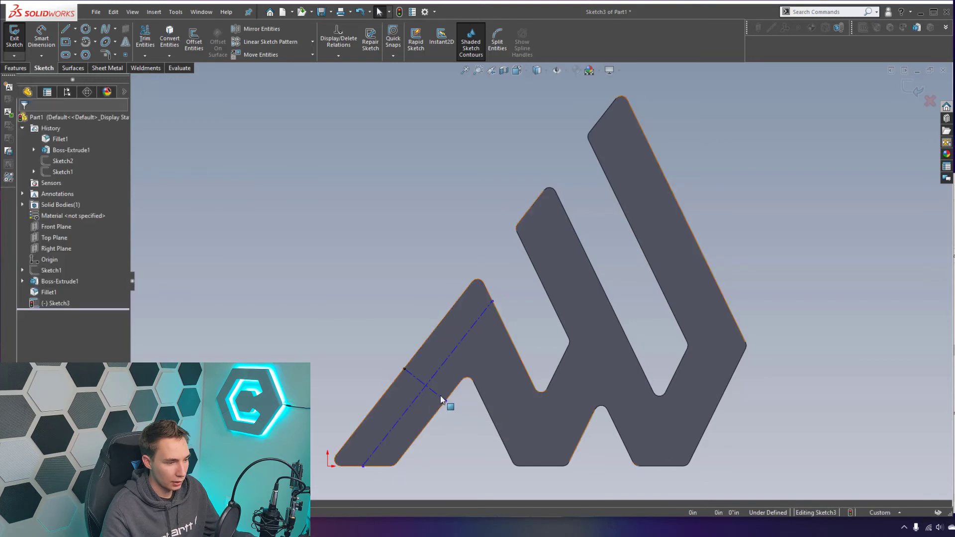
# Make the short cross line's midpoint coincident with the long construction line
pyautogui.rightClick(441, 400)
pyautogui.click(489, 366)
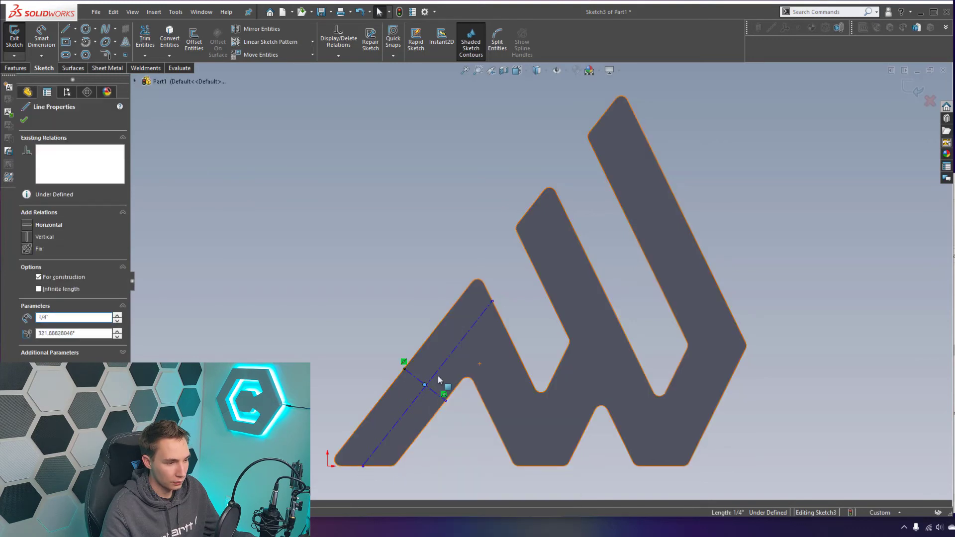
pyautogui.keyDown('ctrl'); pyautogui.click(436, 376); pyautogui.keyUp('ctrl')
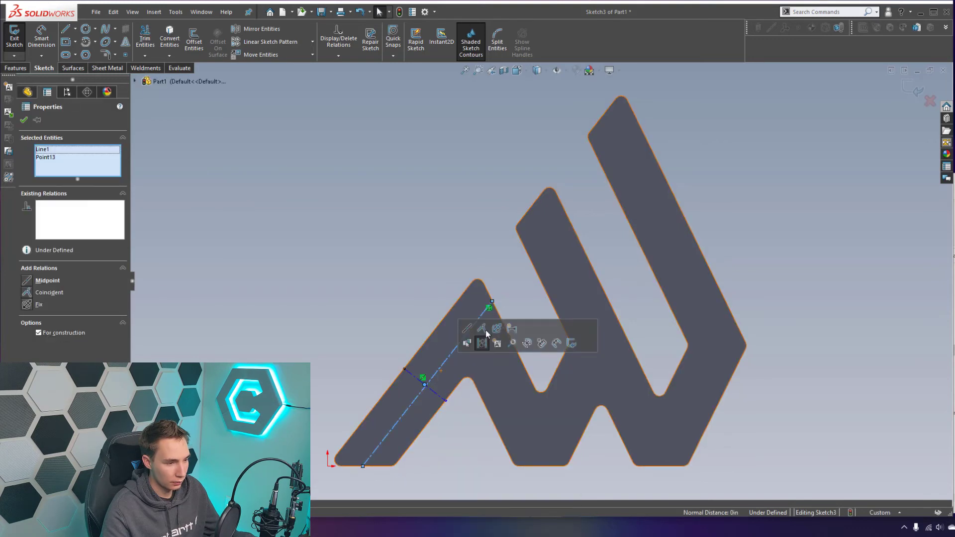
pyautogui.click(485, 330)
pyautogui.click(246, 314)
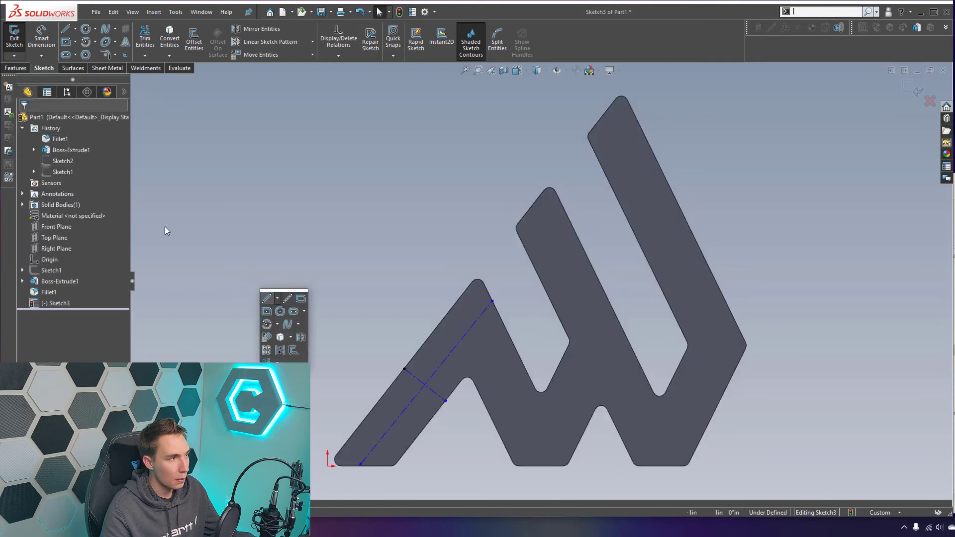
# Sketch a centerpoint straight slot along the long construction line near the leg's lower end, about 0.25 in between its arc centres
pyautogui.click(87, 48)
pyautogui.click(95, 77)
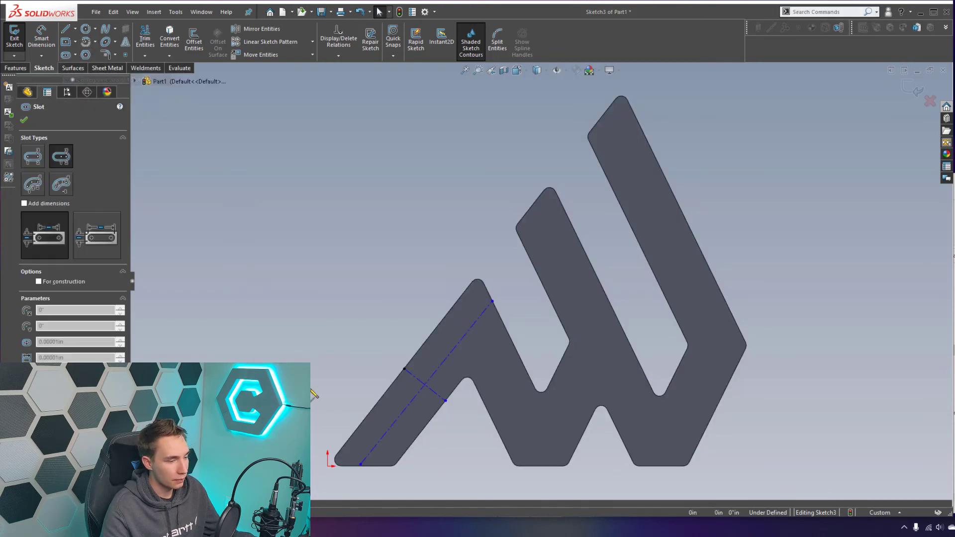
pyautogui.click(388, 431)
pyautogui.click(405, 410)
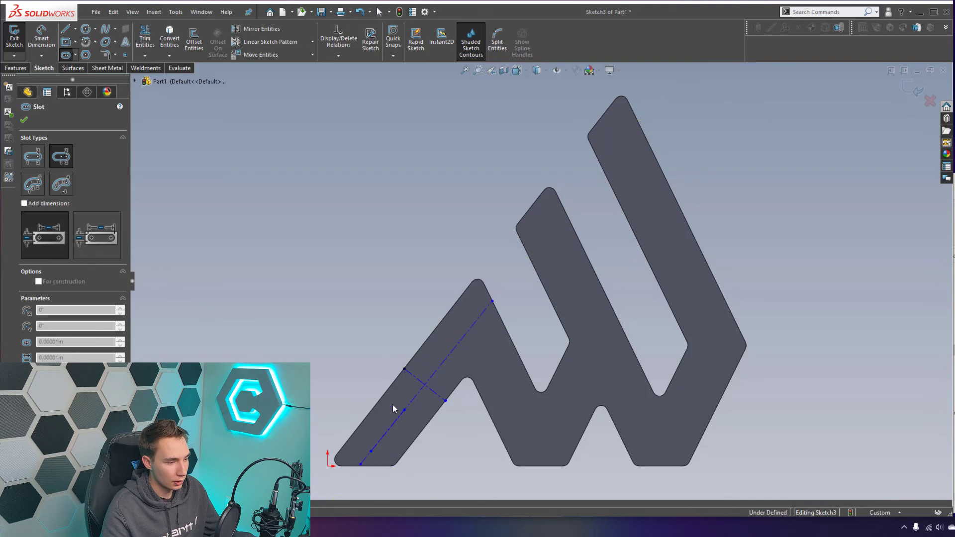
pyautogui.click(398, 408)
pyautogui.press('Escape')
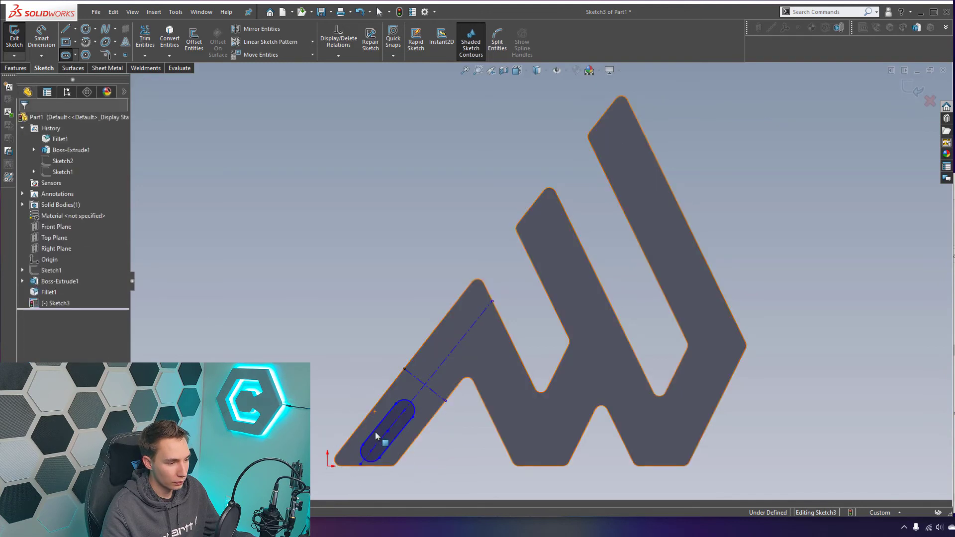
# Dimension the distance between the slot's arc centres as 0.125 in
pyautogui.click(371, 452)
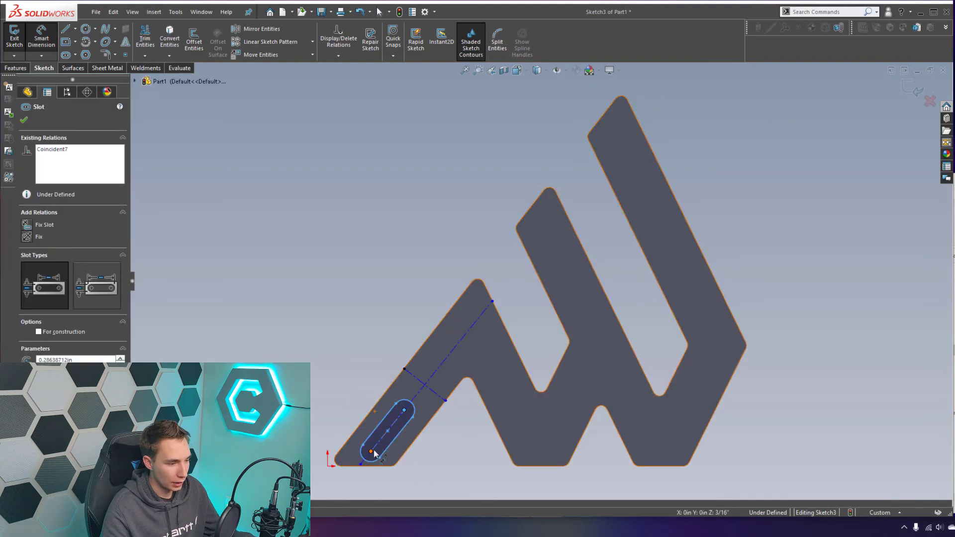
pyautogui.click(374, 453)
pyautogui.click(329, 374)
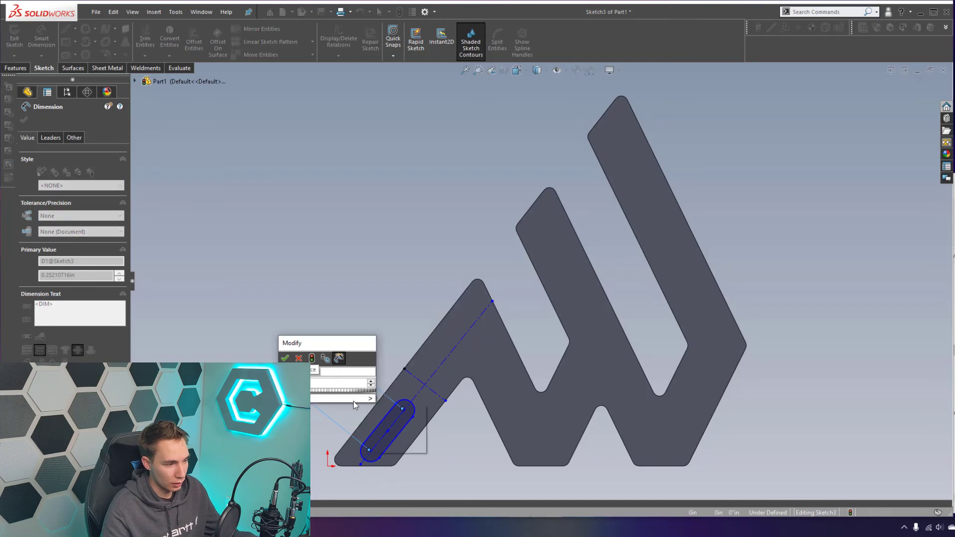
pyautogui.write('.125')
pyautogui.press('Return')
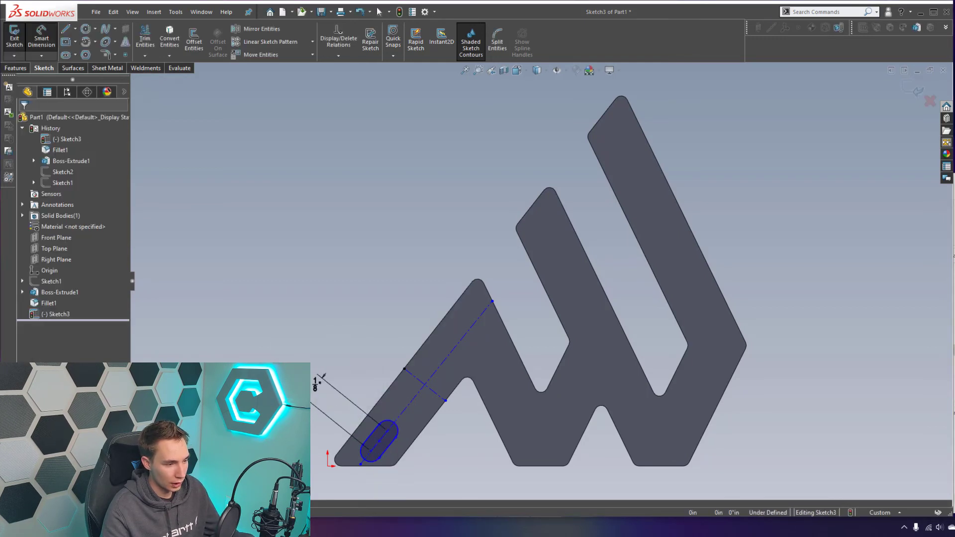
# Dimension the slot's end arc radius as 1/16 in and move the slot a little up along the construction line
pyautogui.click(365, 457)
pyautogui.click(326, 445)
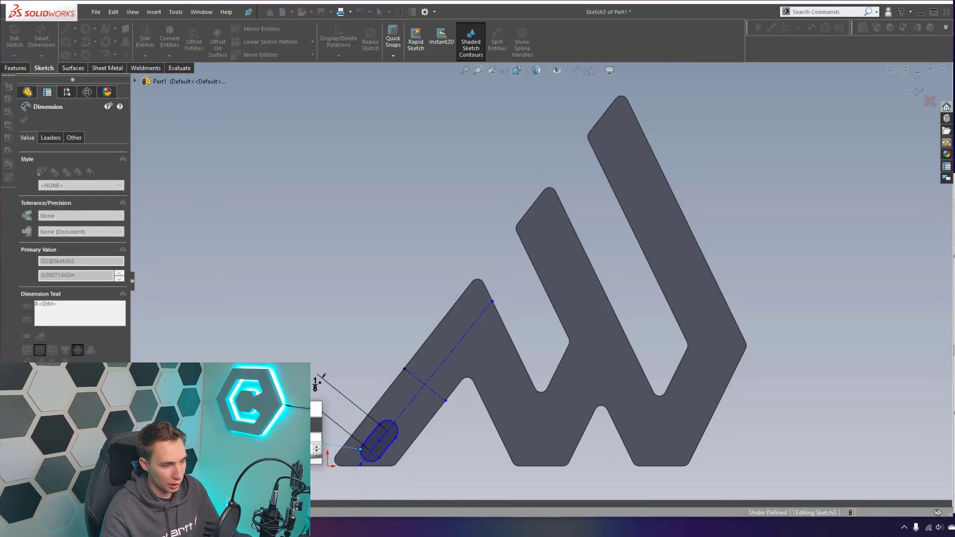
pyautogui.write('.05')
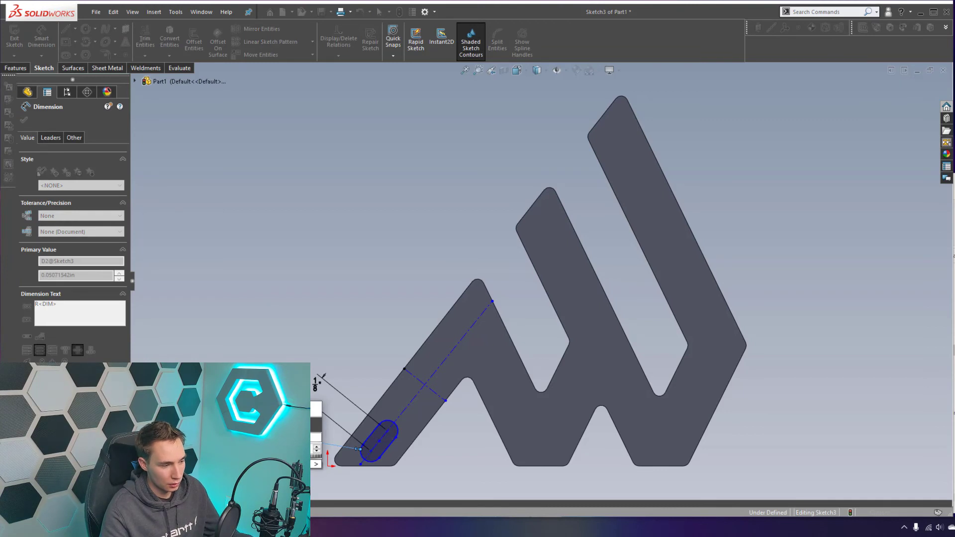
pyautogui.press('Return')
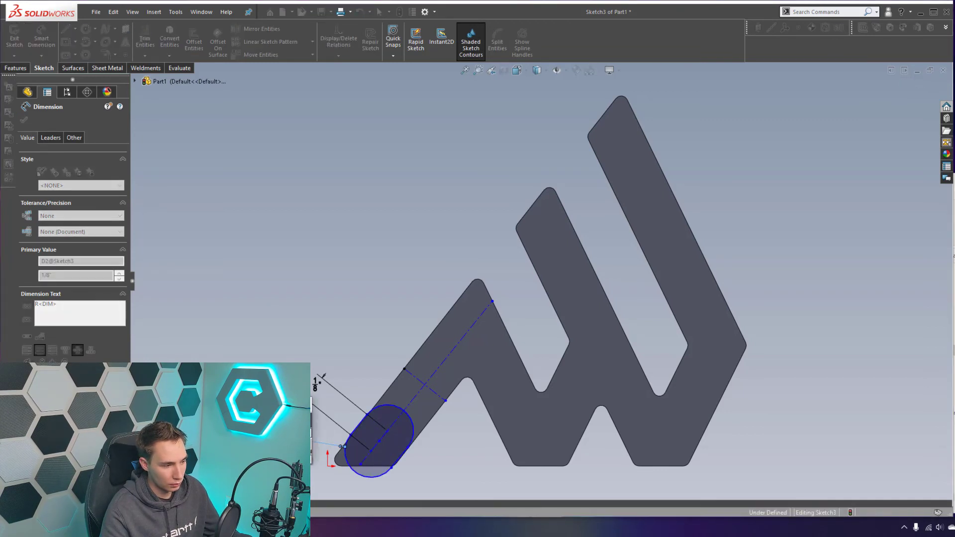
pyautogui.press('Return')
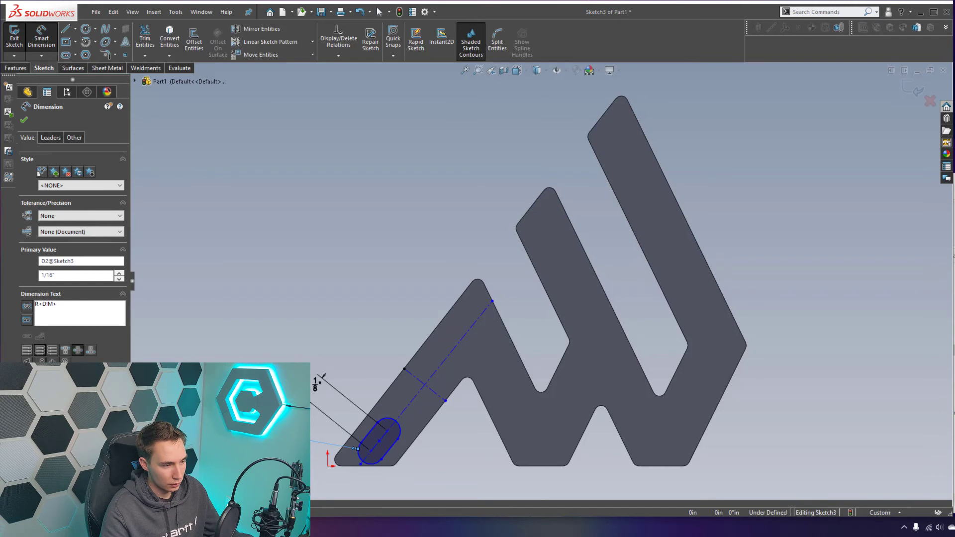
pyautogui.press('Escape')
pyautogui.moveTo(379, 442); pyautogui.dragTo(389, 431)
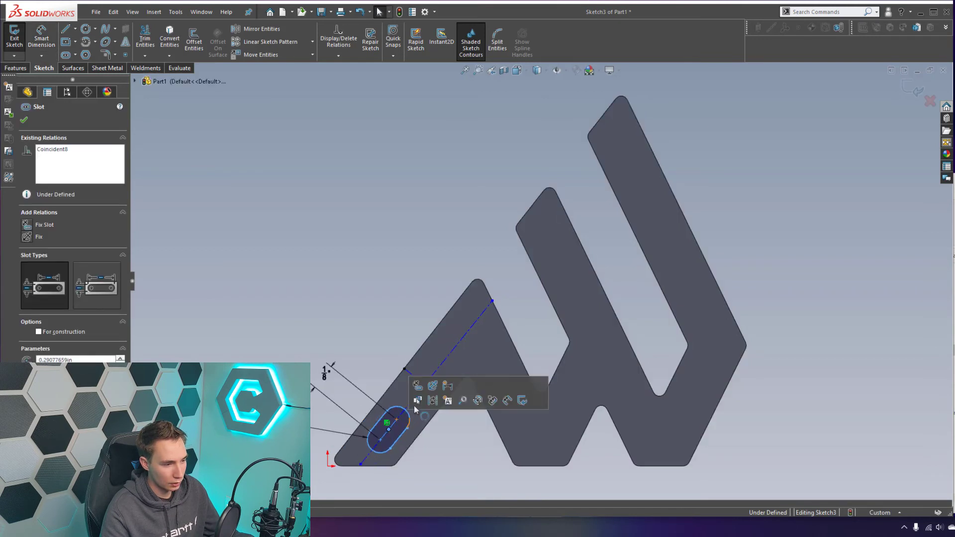
pyautogui.press('Escape')
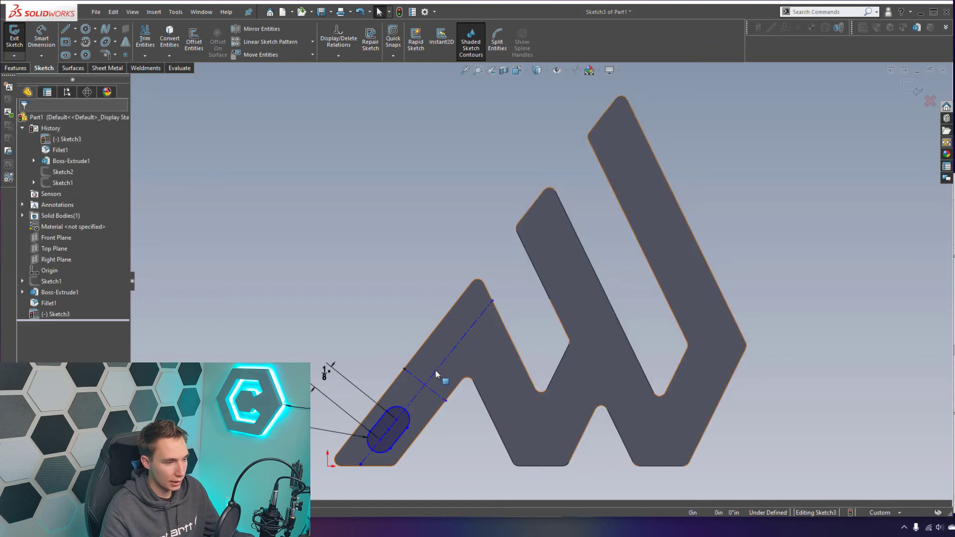
# Make the long construction line and the short cross line perpendicular to each other
pyautogui.click(421, 393)
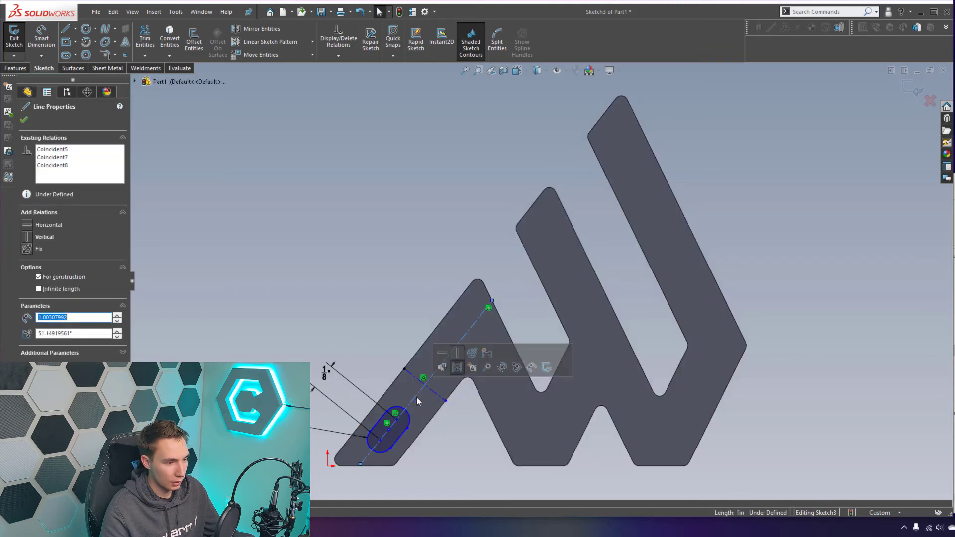
pyautogui.keyDown('ctrl'); pyautogui.click(436, 395); pyautogui.keyUp('ctrl')
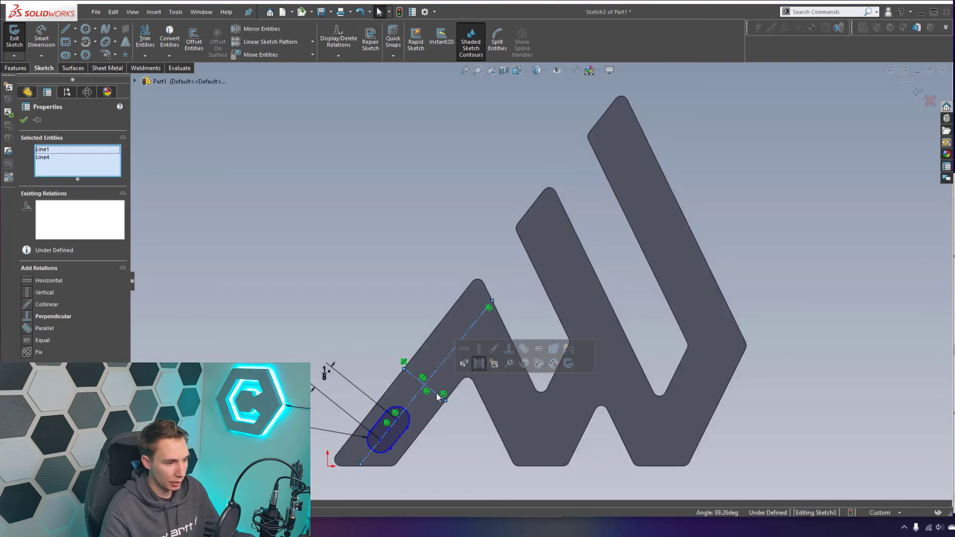
pyautogui.click(509, 350)
pyautogui.click(358, 372)
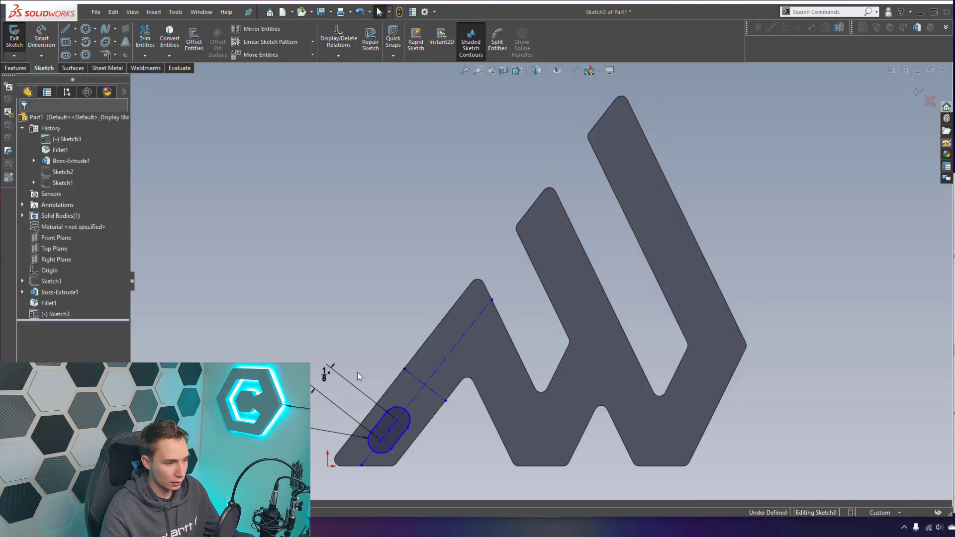
# Dimension the distance from the slot's centre to the short cross line as 1/4 in
pyautogui.click(396, 427)
pyautogui.click(431, 387)
pyautogui.click(372, 397)
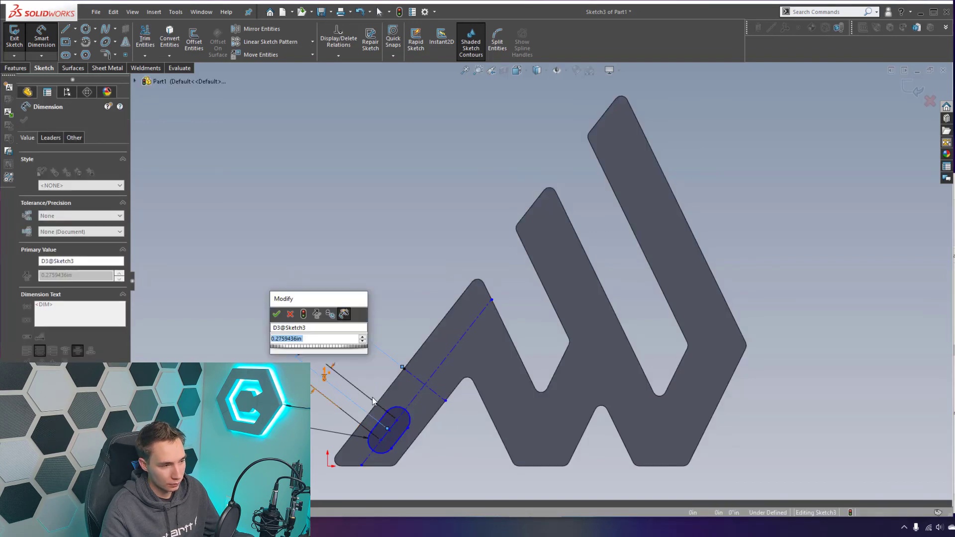
pyautogui.write('1/4')
pyautogui.press('Return')
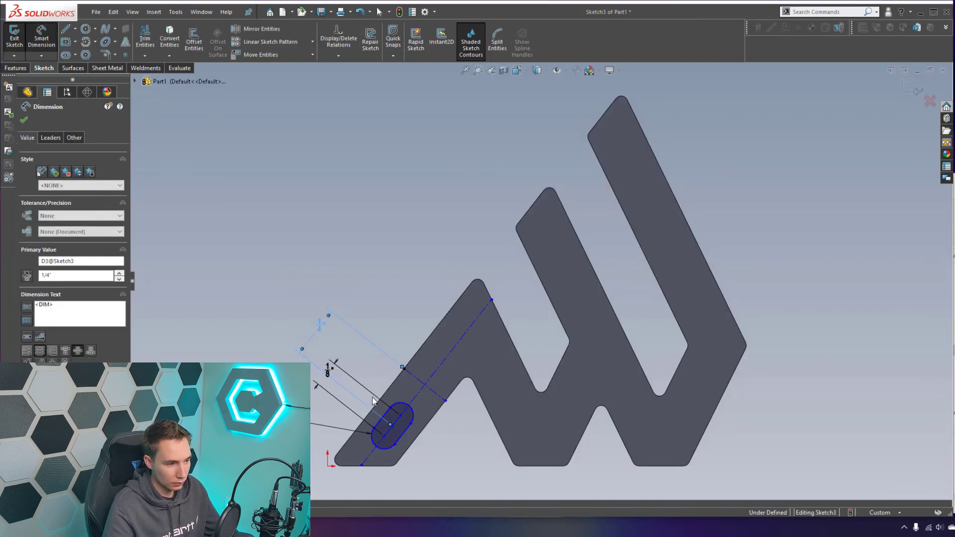
pyautogui.press('Escape')
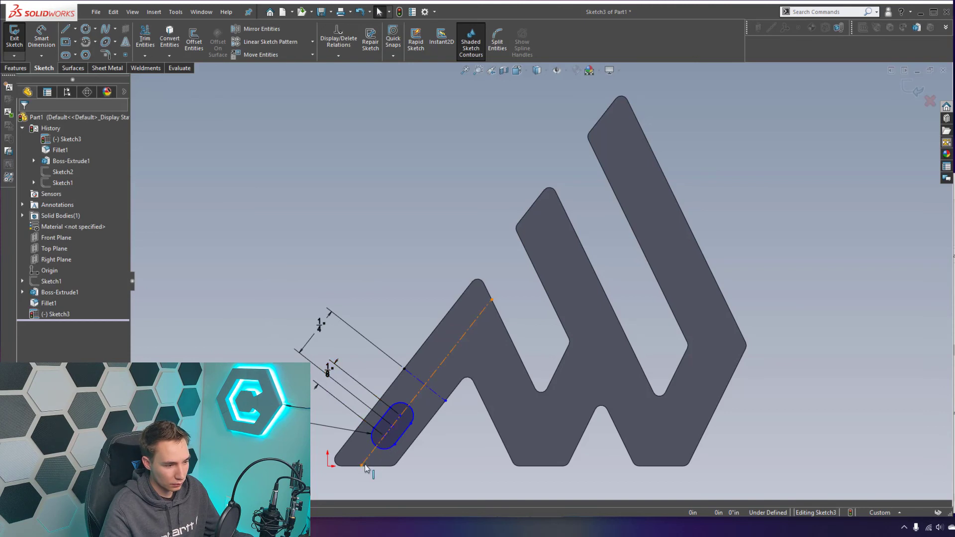
# Test-move the long construction line's lower end along the base edge and make the short cross line perpendicular to the leg's outer slanted edge
pyautogui.moveTo(361, 466); pyautogui.dragTo(353, 467)
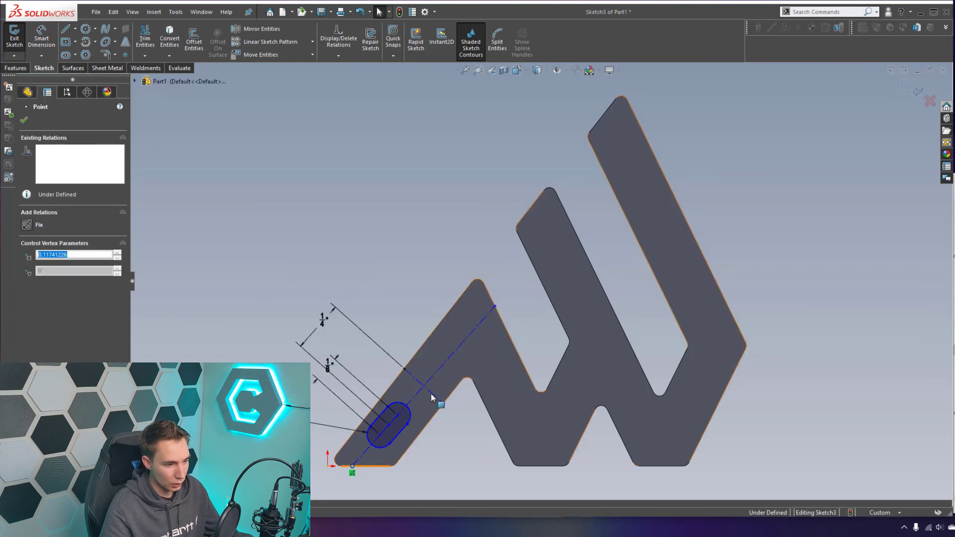
pyautogui.click(434, 396)
pyautogui.keyDown('ctrl'); pyautogui.click(397, 378); pyautogui.keyUp('ctrl')
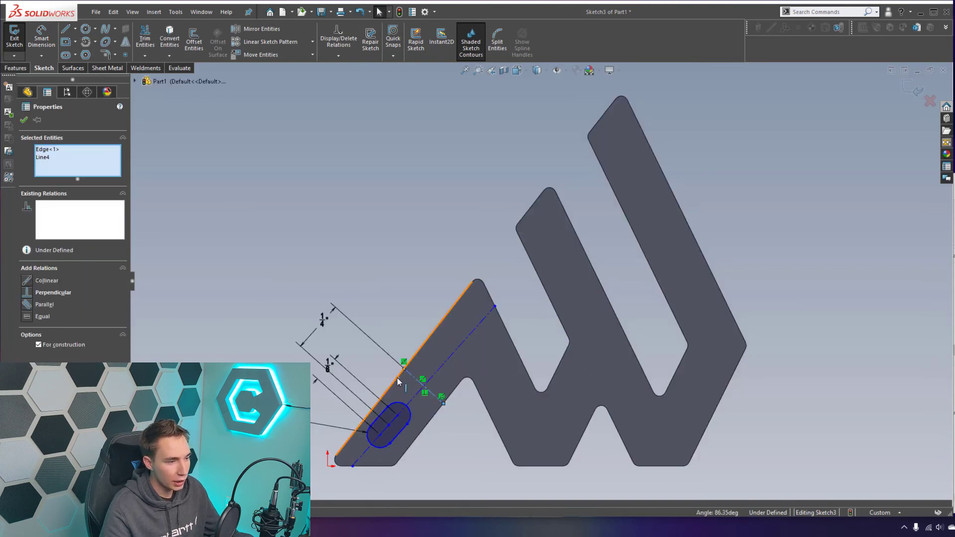
pyautogui.click(442, 335)
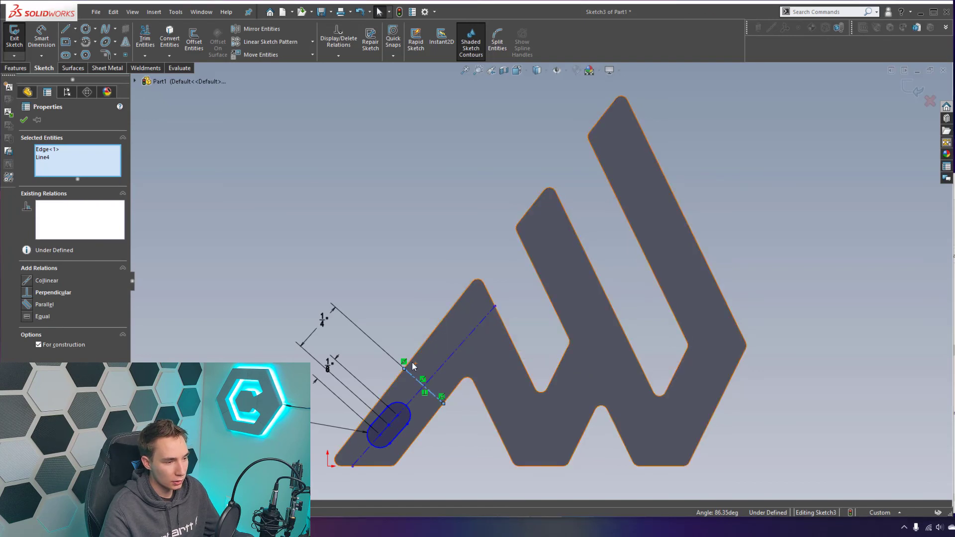
pyautogui.click(411, 313)
pyautogui.click(392, 385)
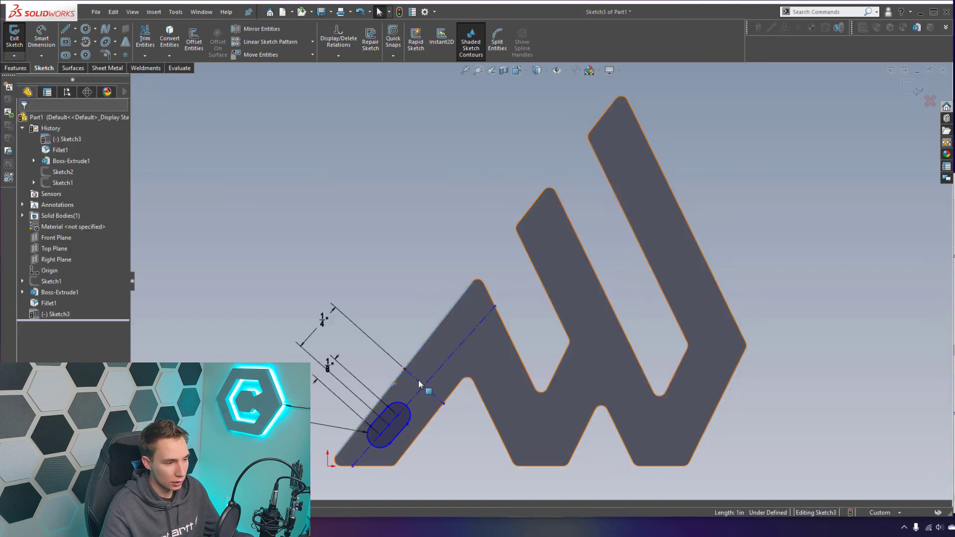
pyautogui.keyDown('ctrl'); pyautogui.click(419, 380); pyautogui.keyUp('ctrl')
pyautogui.click(465, 338)
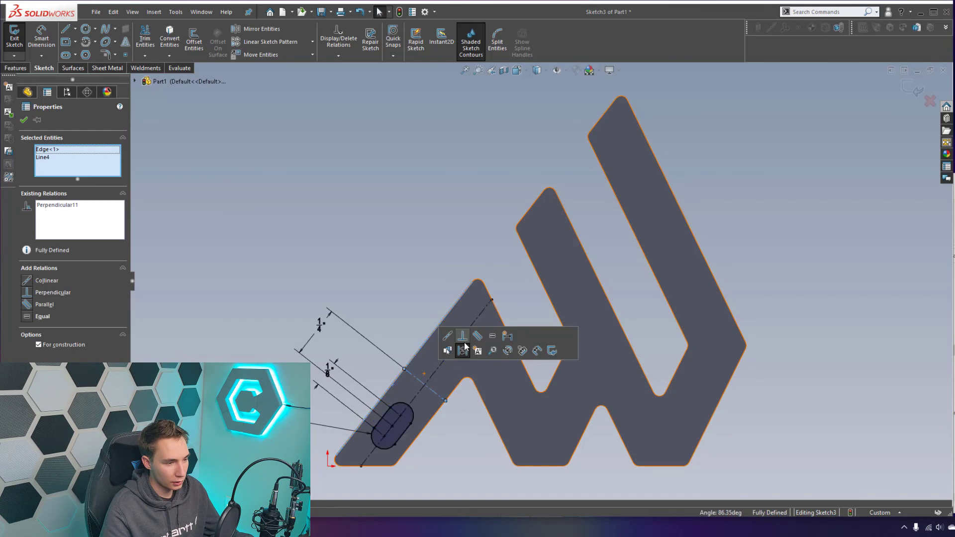
pyautogui.click(387, 256)
pyautogui.press('f')
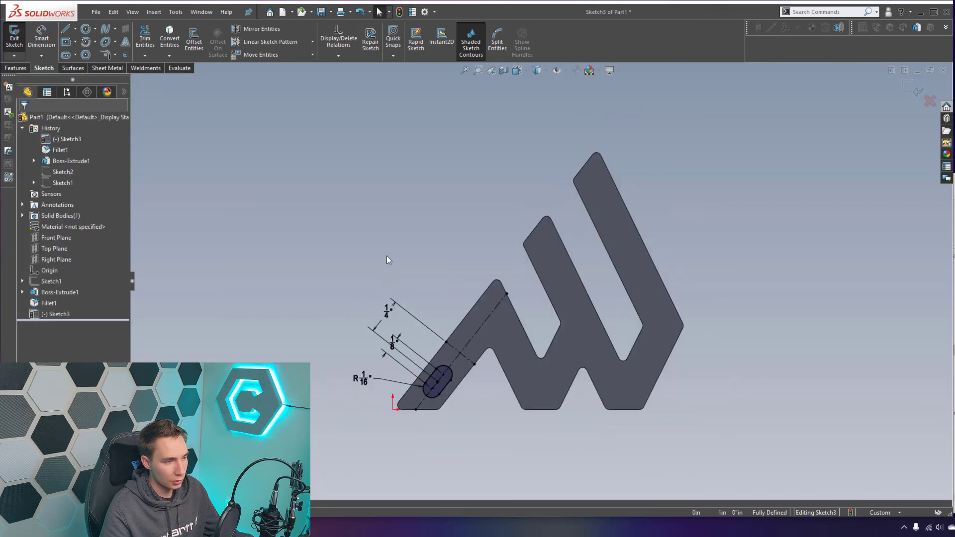
# Cut the slot sketch through the whole body with an Extruded Cut set to Through All
pyautogui.click(16, 68)
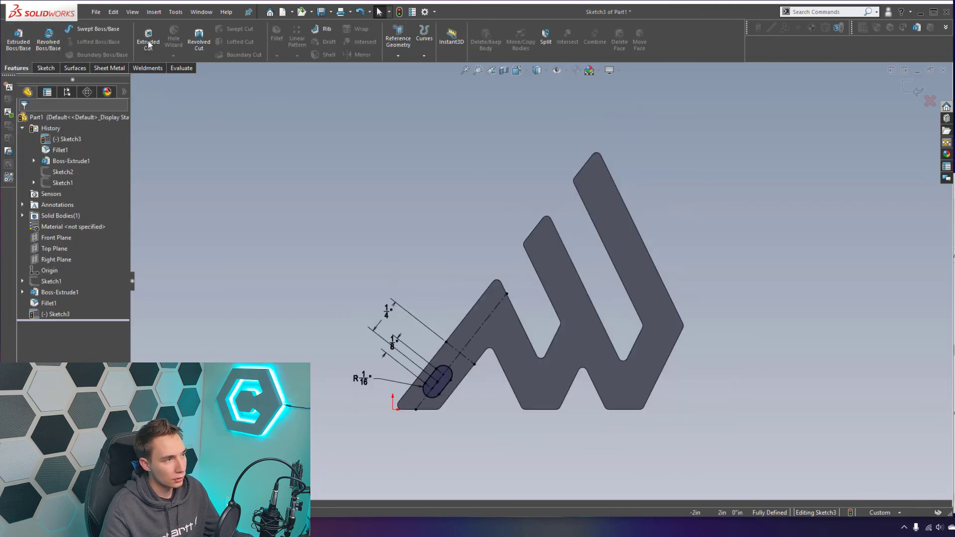
pyautogui.click(149, 47)
pyautogui.click(64, 180)
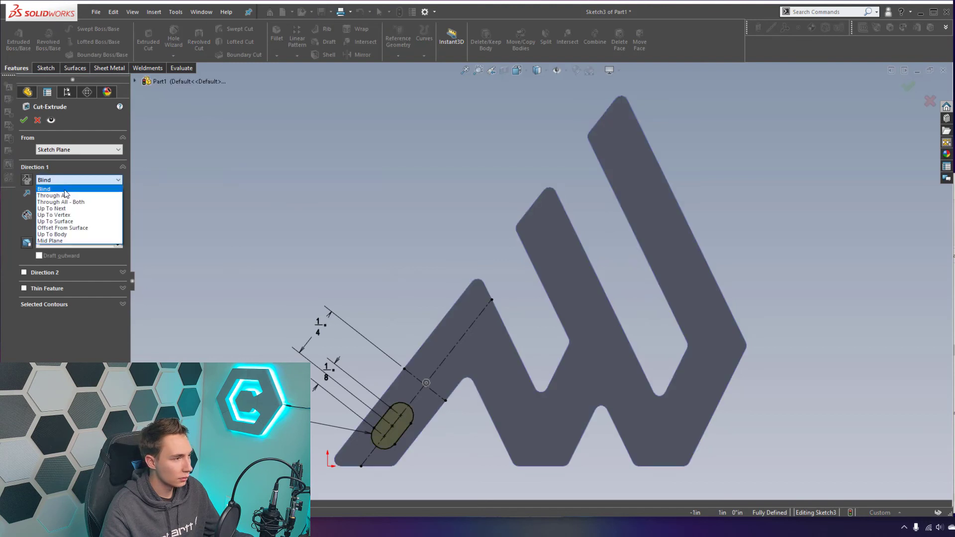
pyautogui.click(65, 180)
pyautogui.click(64, 180)
pyautogui.click(53, 196)
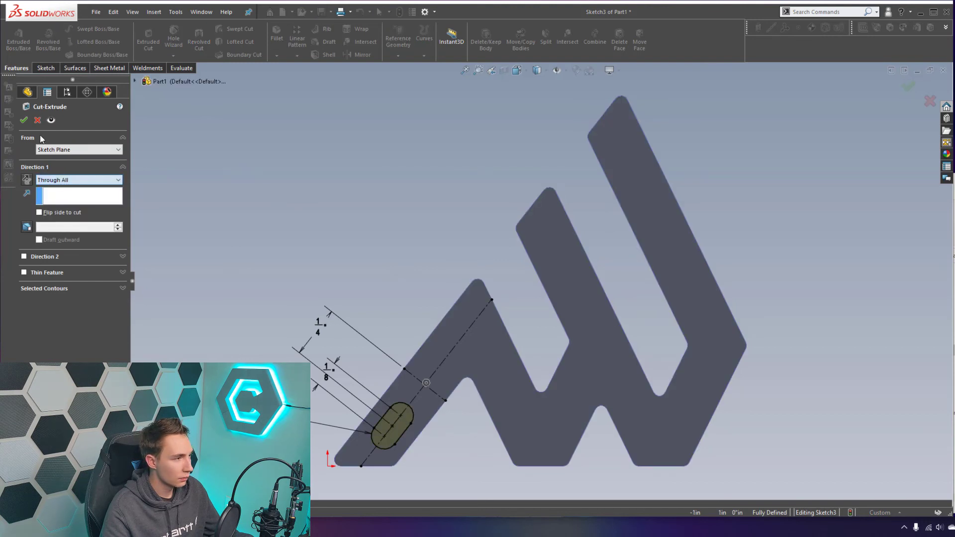
pyautogui.press('Return')
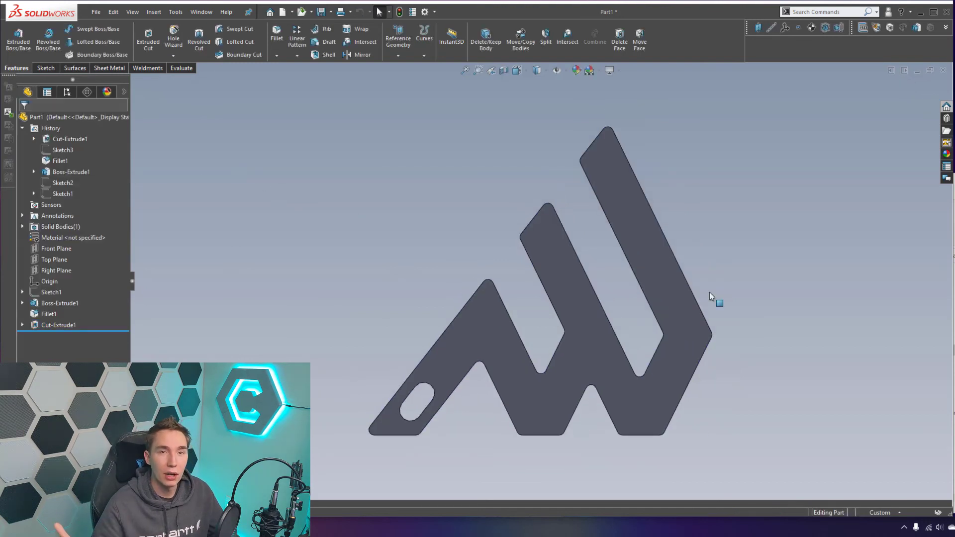